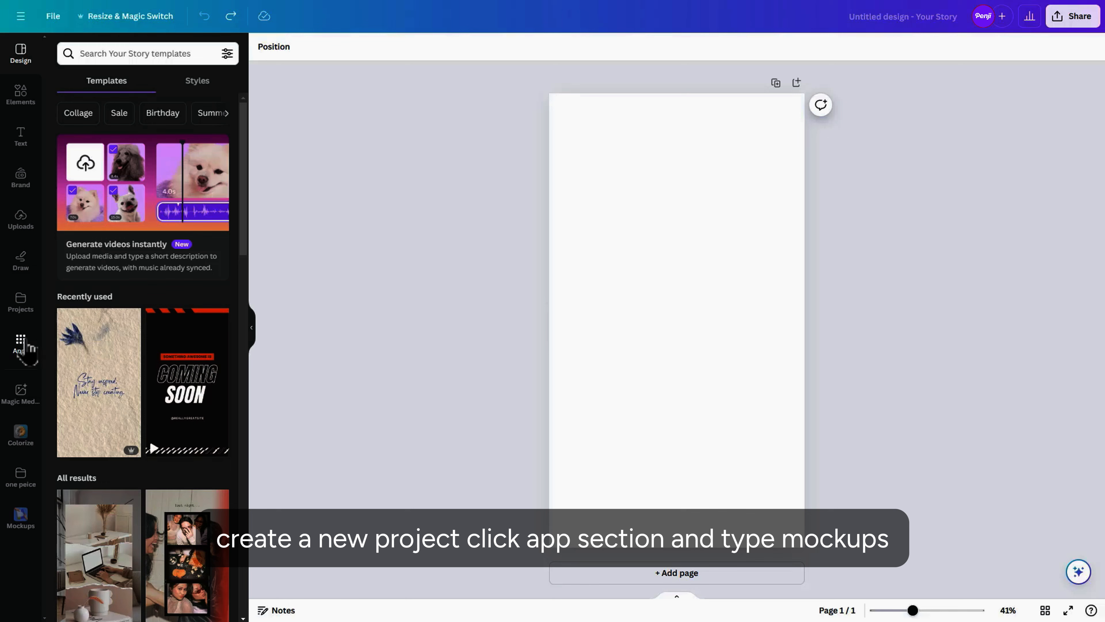
Step: Search the apps for "mockups" and open the Mockups app
left_click(25, 343)
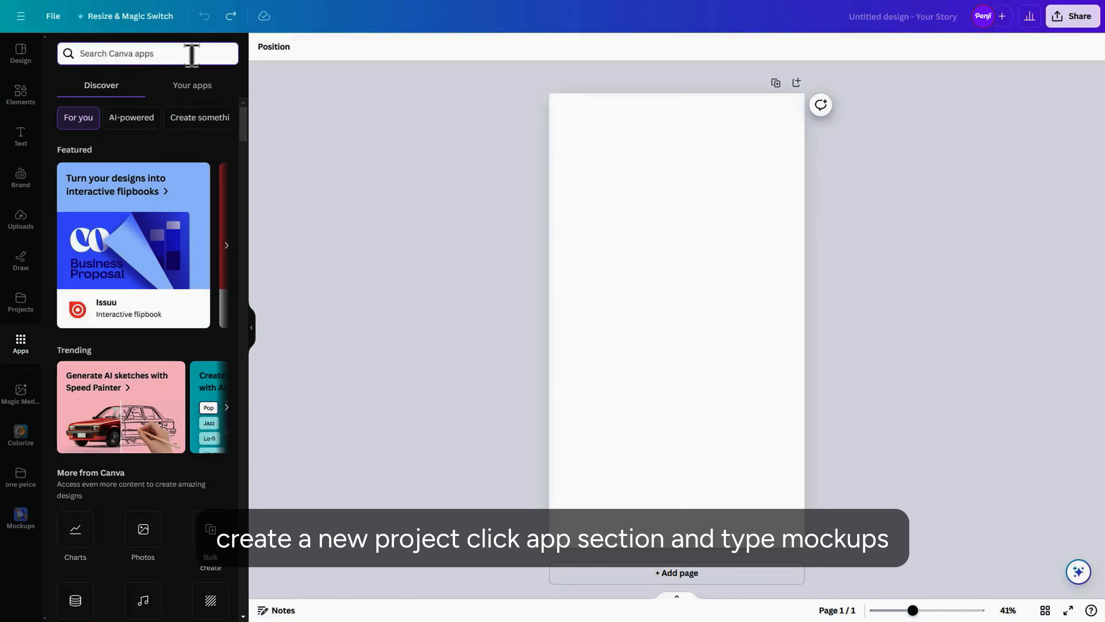
type("mocku")
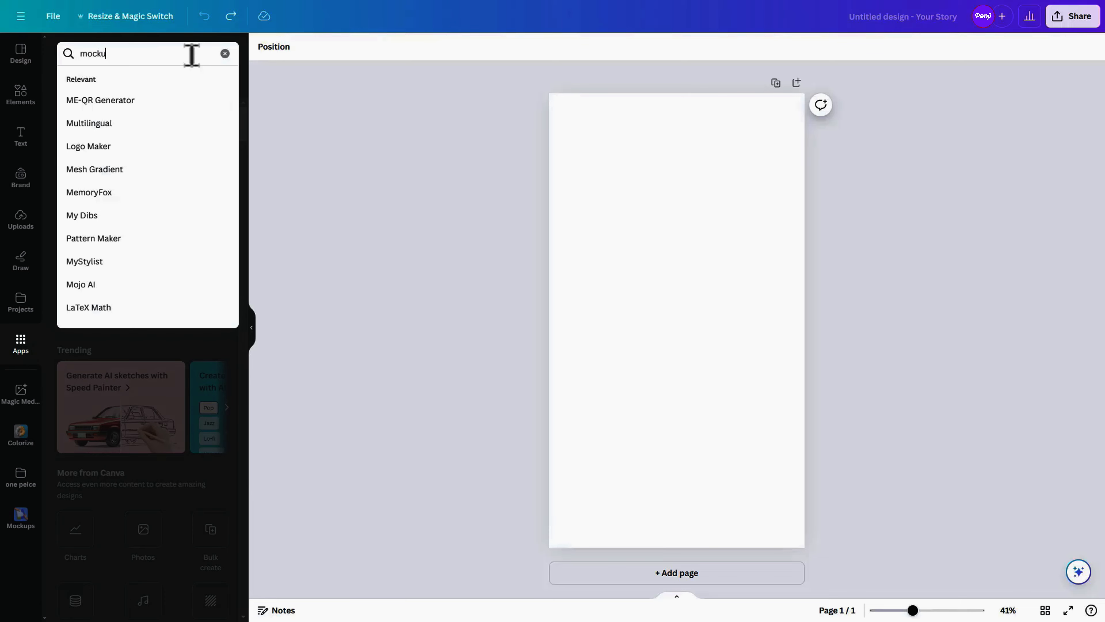
type("ps")
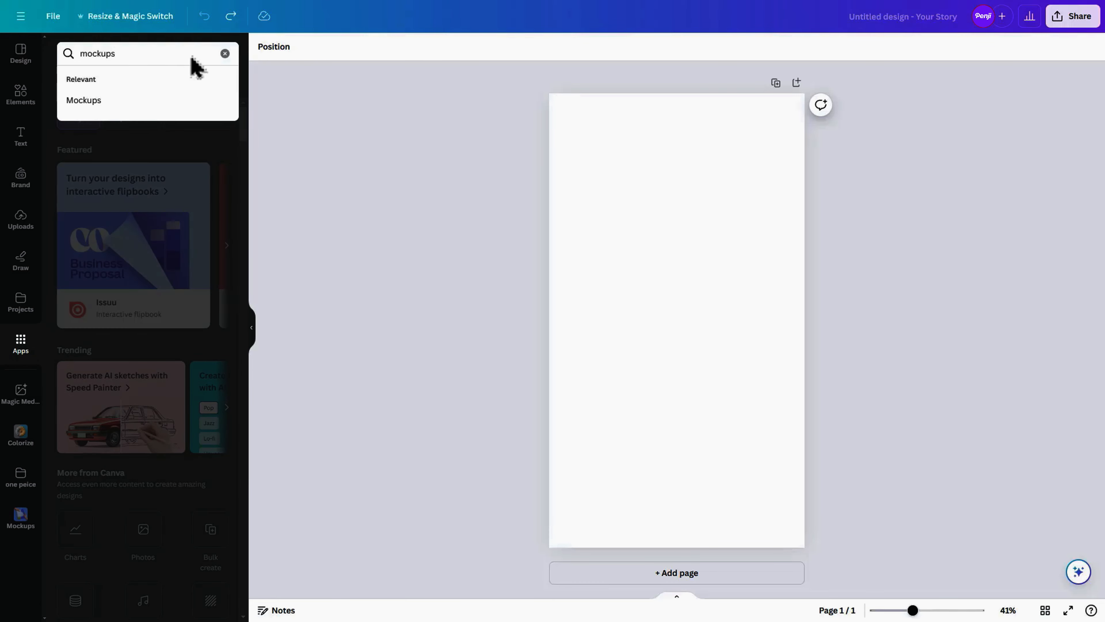
left_click(173, 101)
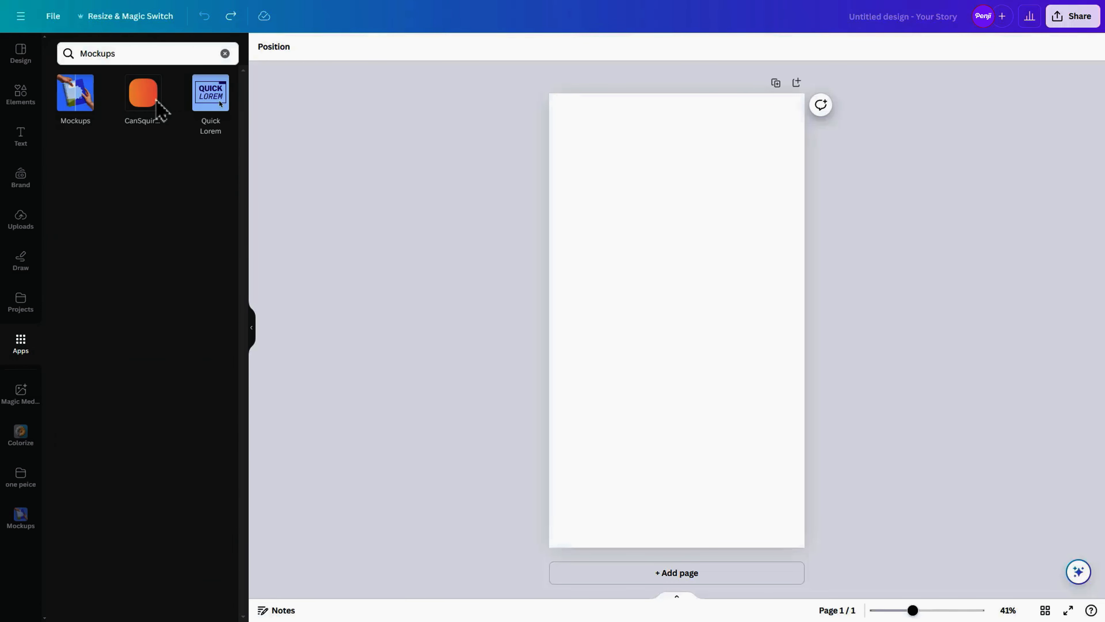
left_click(74, 104)
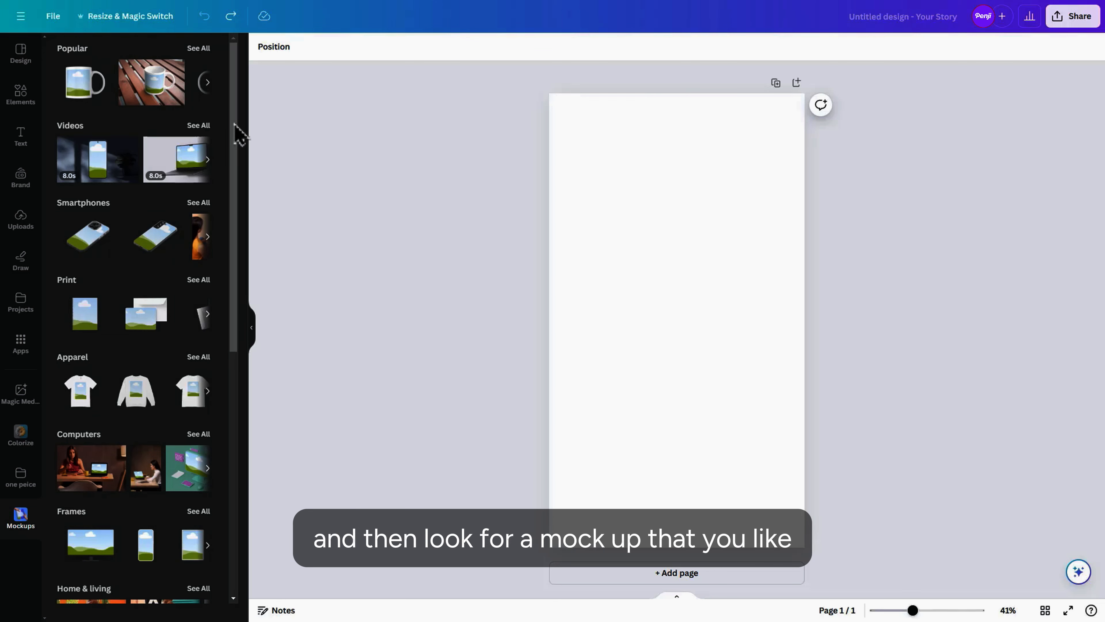
Step: Browse the full mockup collection and add the picture of two hands holding a spiral notebook to the page
left_click_drag(235, 124, 217, 466)
left_click(203, 174)
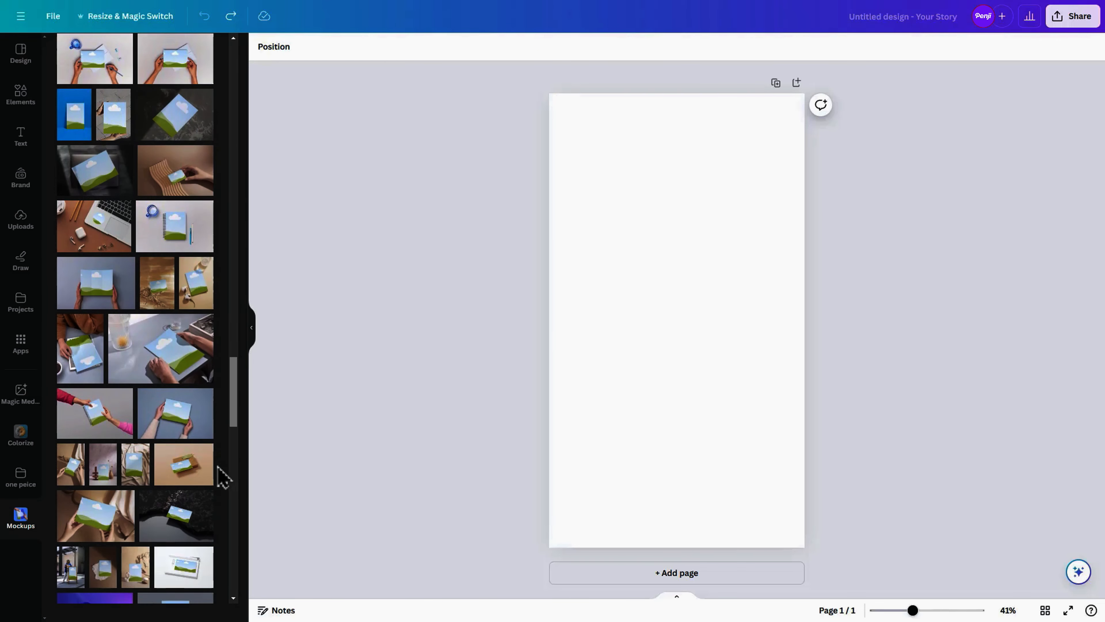
left_click(96, 424)
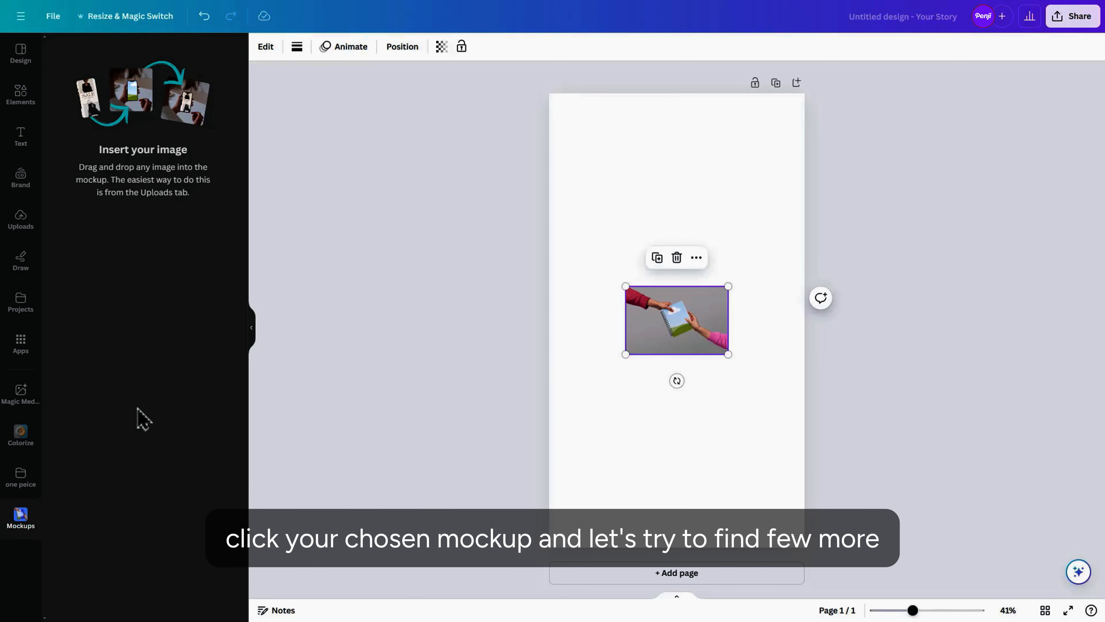
left_click(395, 360)
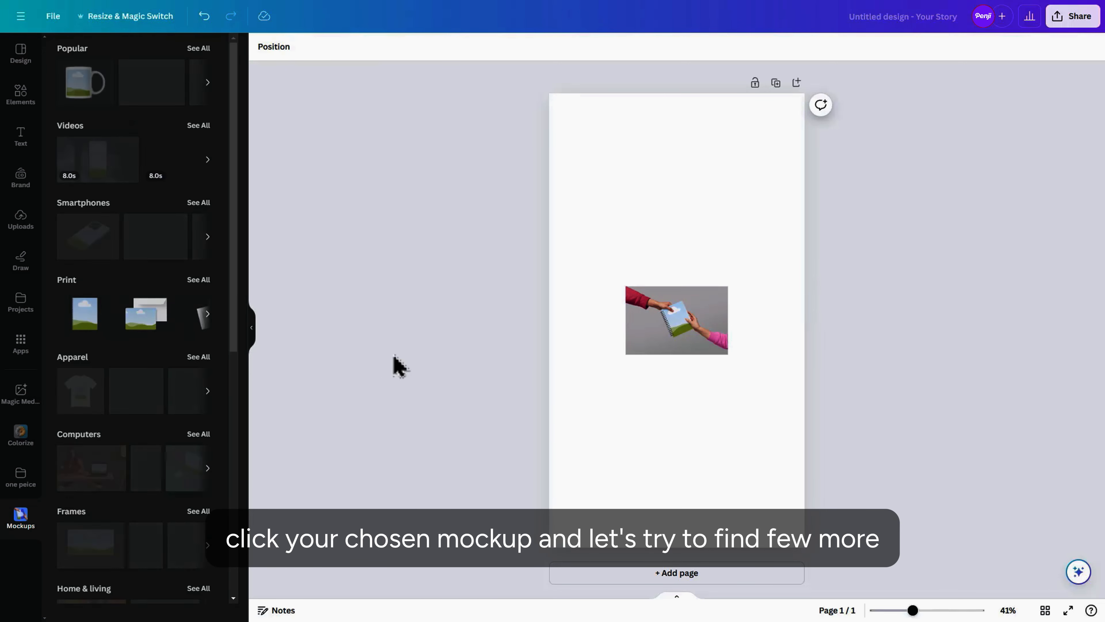
Step: Add the first smartphone case mockup and the packaging tumbler with a straw to the page
left_click(91, 237)
left_click(352, 254)
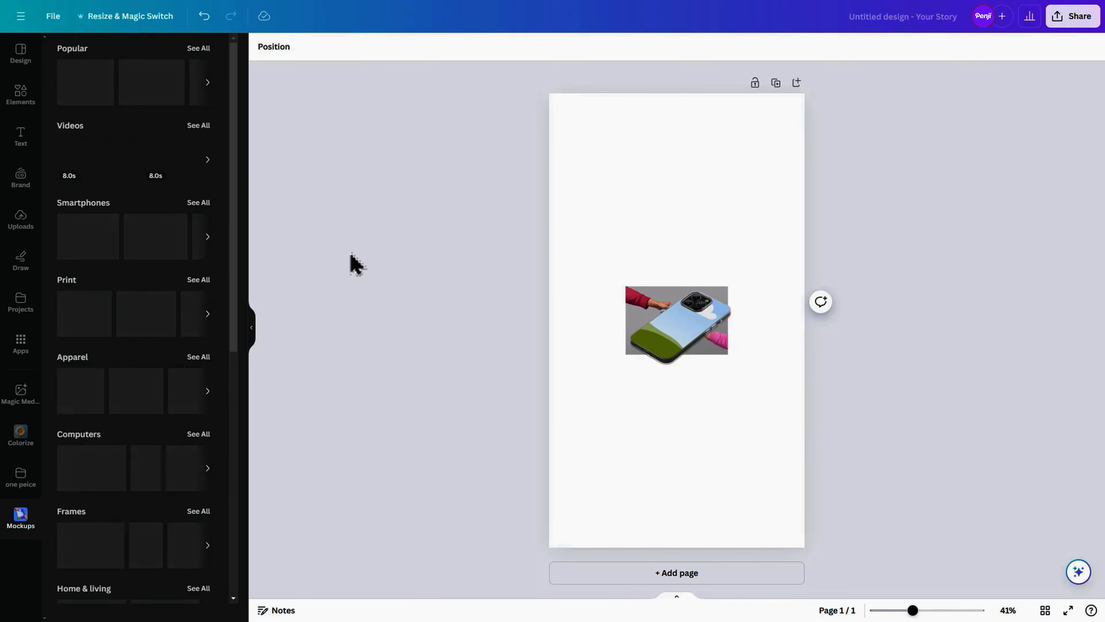
scroll(203, 337, "down", 8)
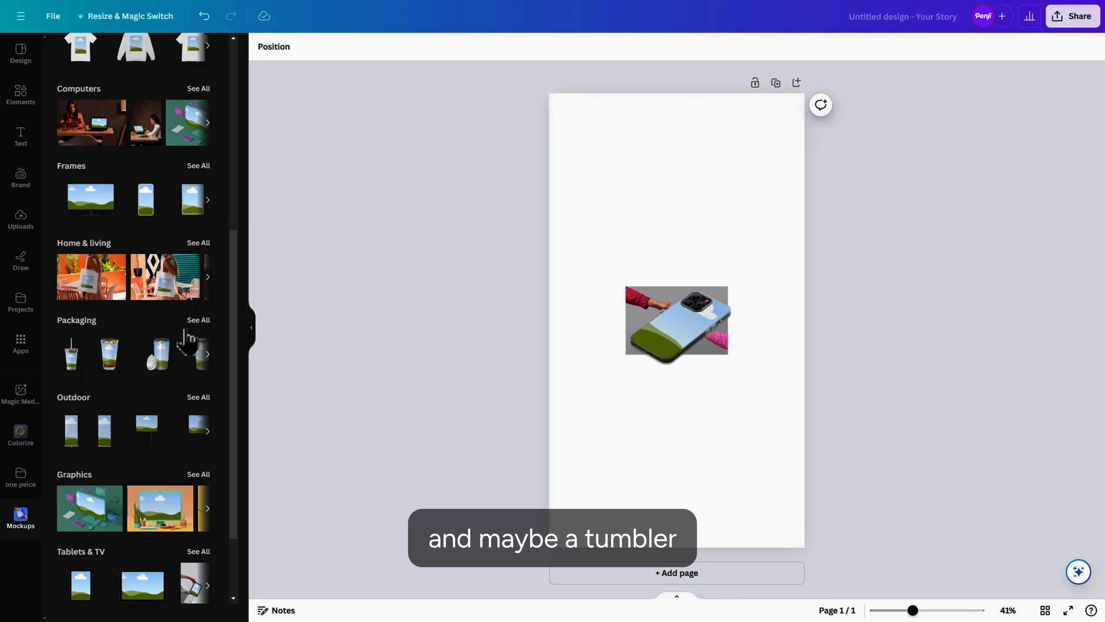
left_click(71, 355)
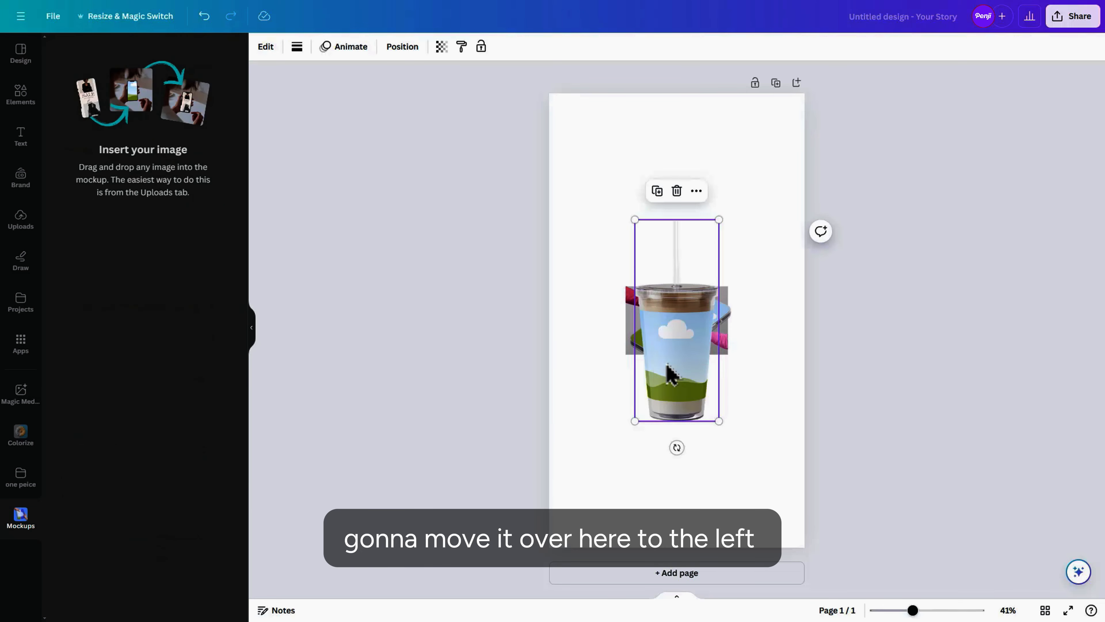
Step: Arrange the mockups with the tumbler at the page's lower left, the phone case at the lower right and the notebook enlarged across the top
left_click_drag(668, 370, 607, 468)
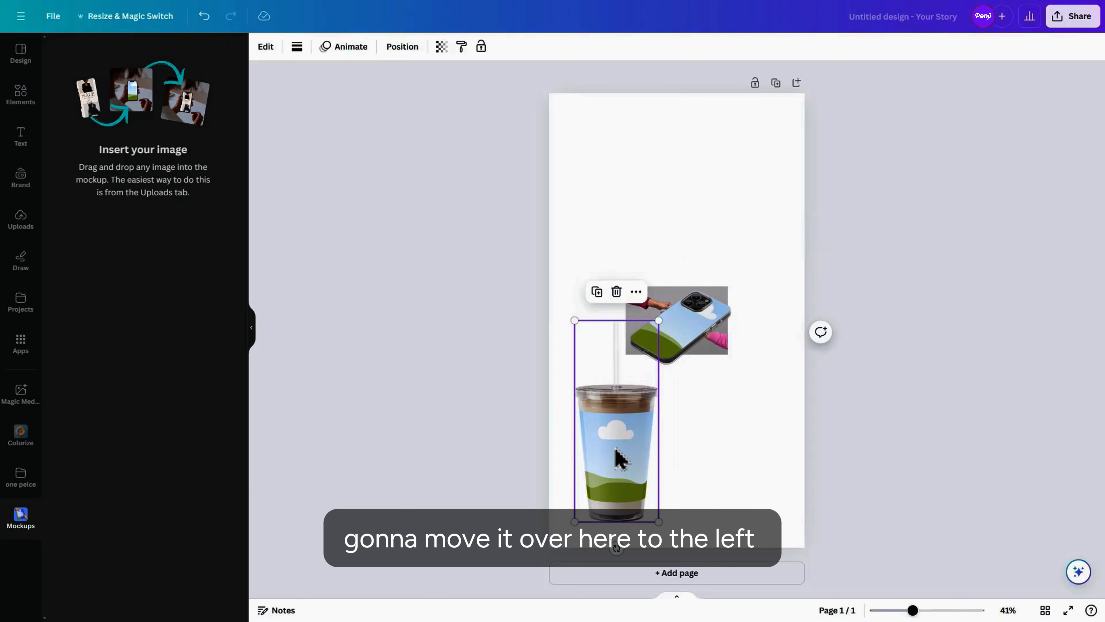
left_click_drag(683, 338, 727, 490)
left_click(689, 326)
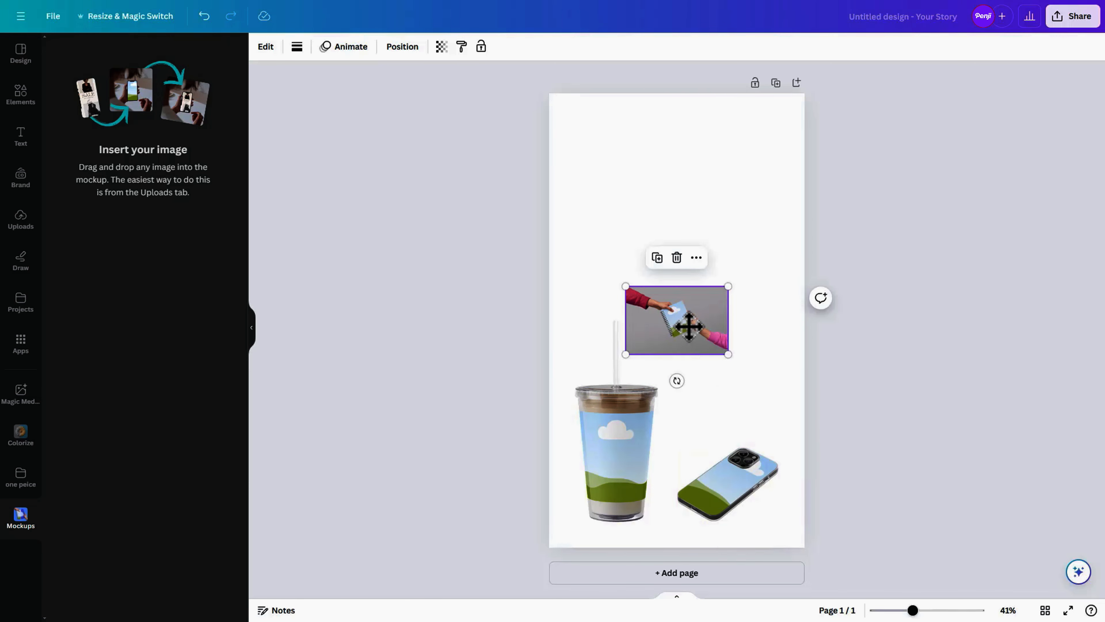
left_click_drag(689, 327, 588, 242)
left_click_drag(725, 224, 766, 278)
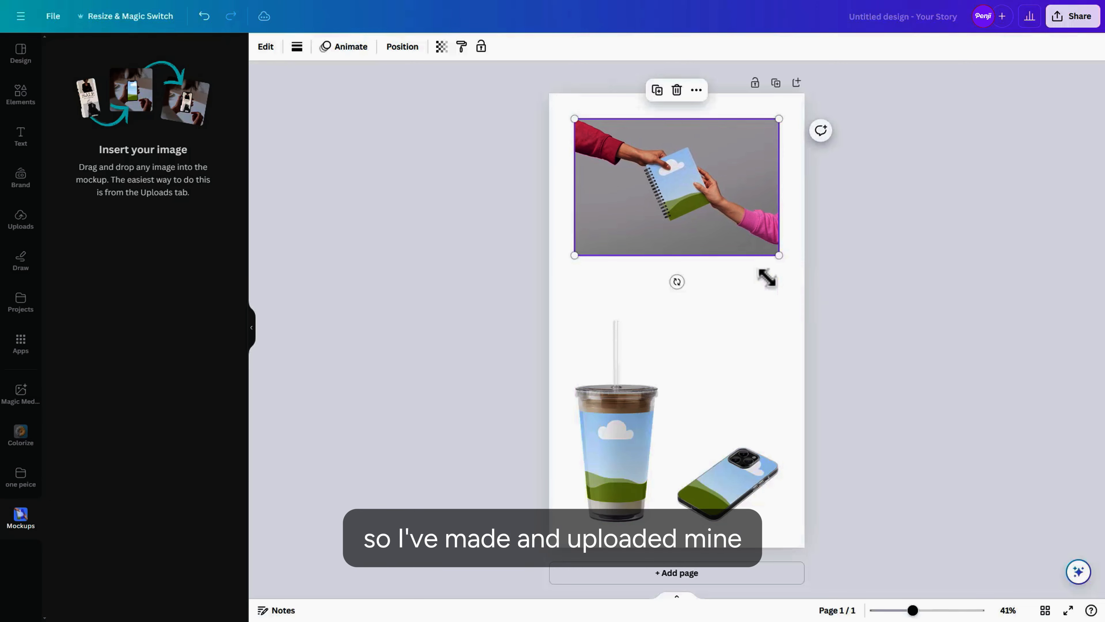
left_click(437, 144)
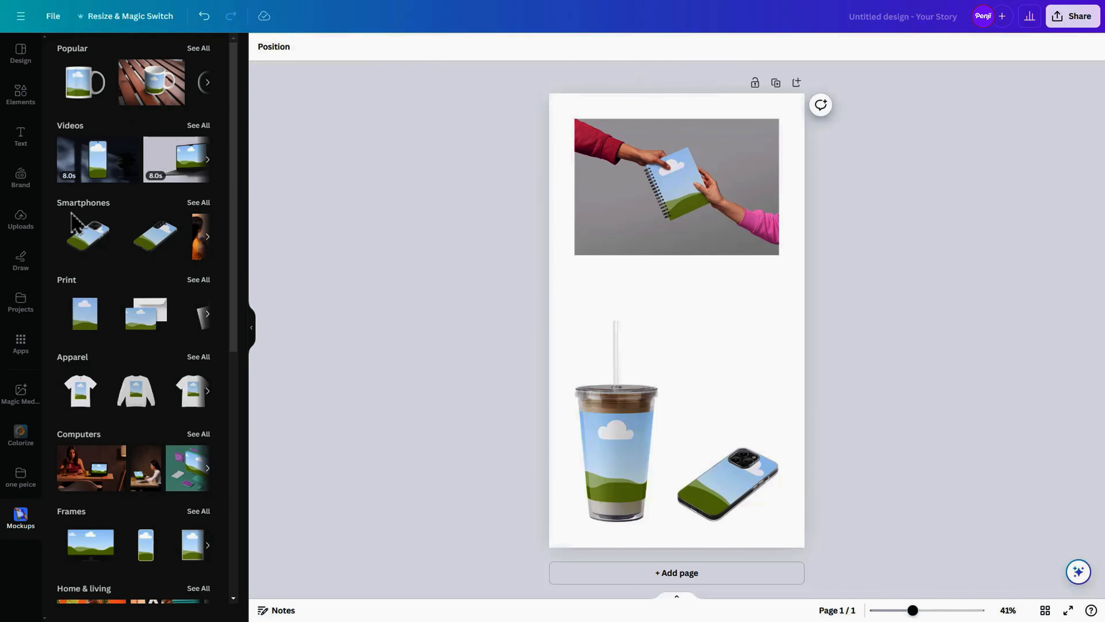
Step: Insert the uploaded purple wavy Penji design into the notebook, tumbler and phone case mockups
left_click(22, 220)
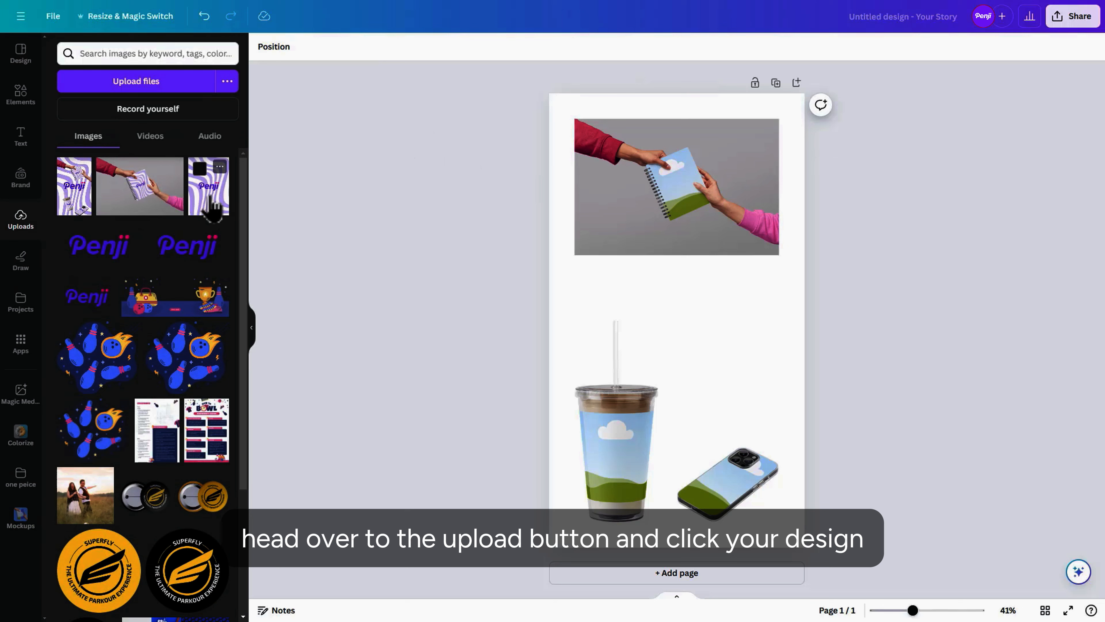
left_click_drag(211, 200, 672, 188)
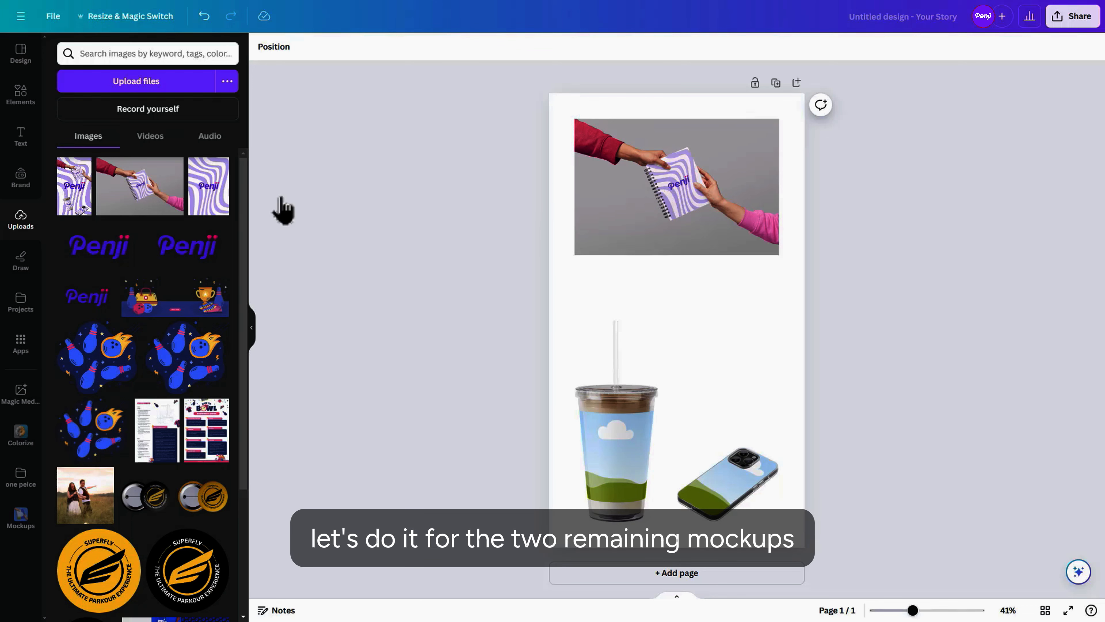
left_click_drag(219, 204, 611, 436)
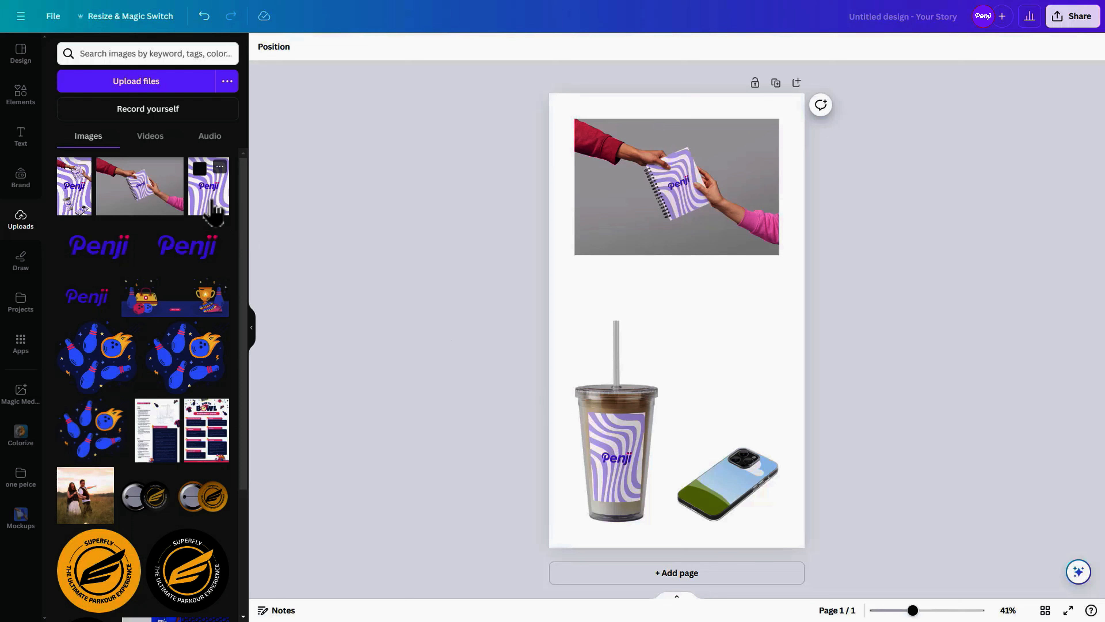
left_click_drag(212, 204, 729, 475)
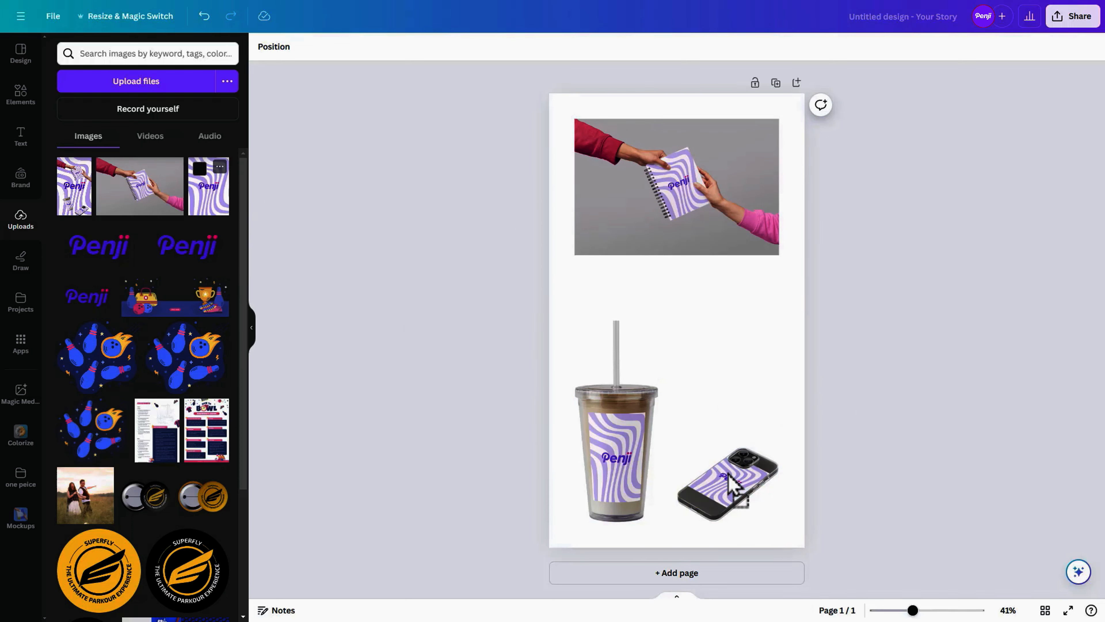
Step: Enlarge the Penji design inside the tumbler mockup so it covers the full width of the label area, and apply the change
left_click(632, 440)
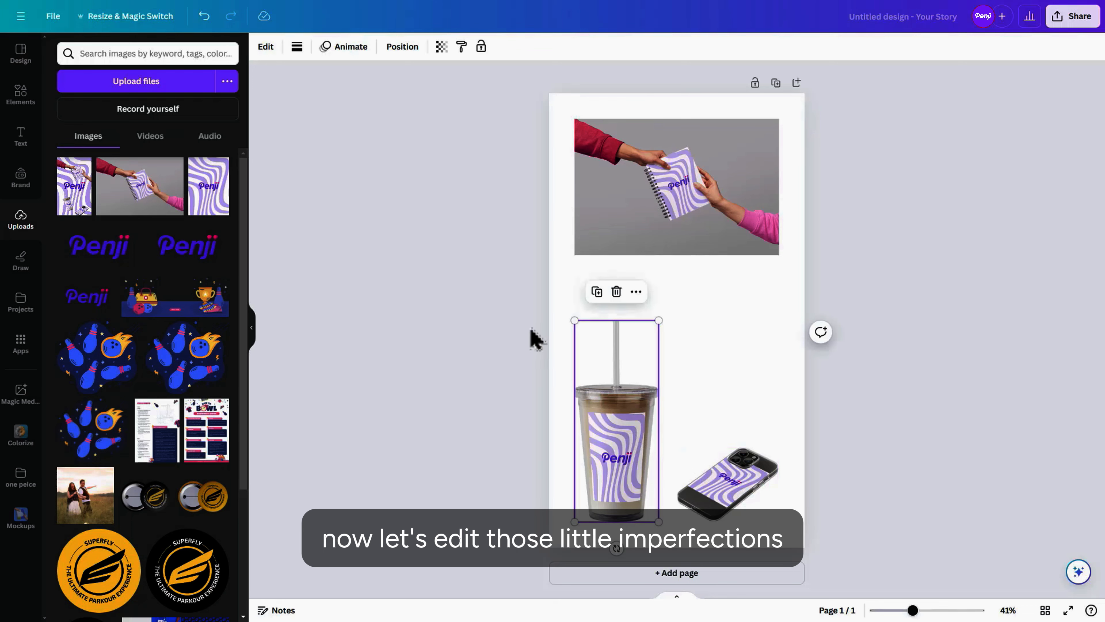
left_click(265, 47)
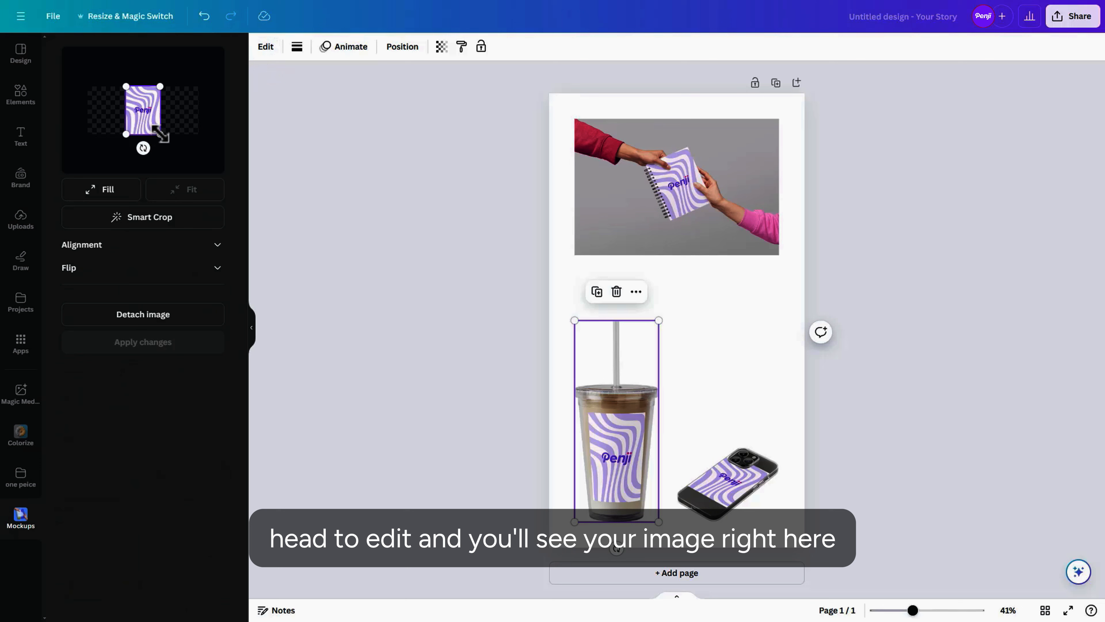
left_click_drag(160, 133, 168, 144)
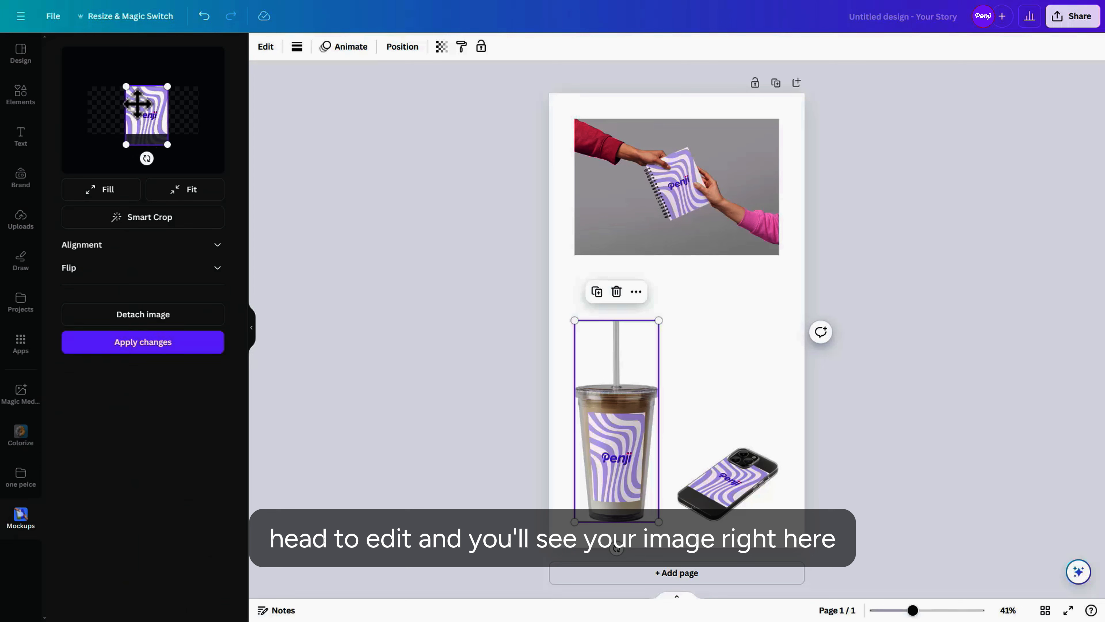
left_click_drag(126, 86, 120, 79)
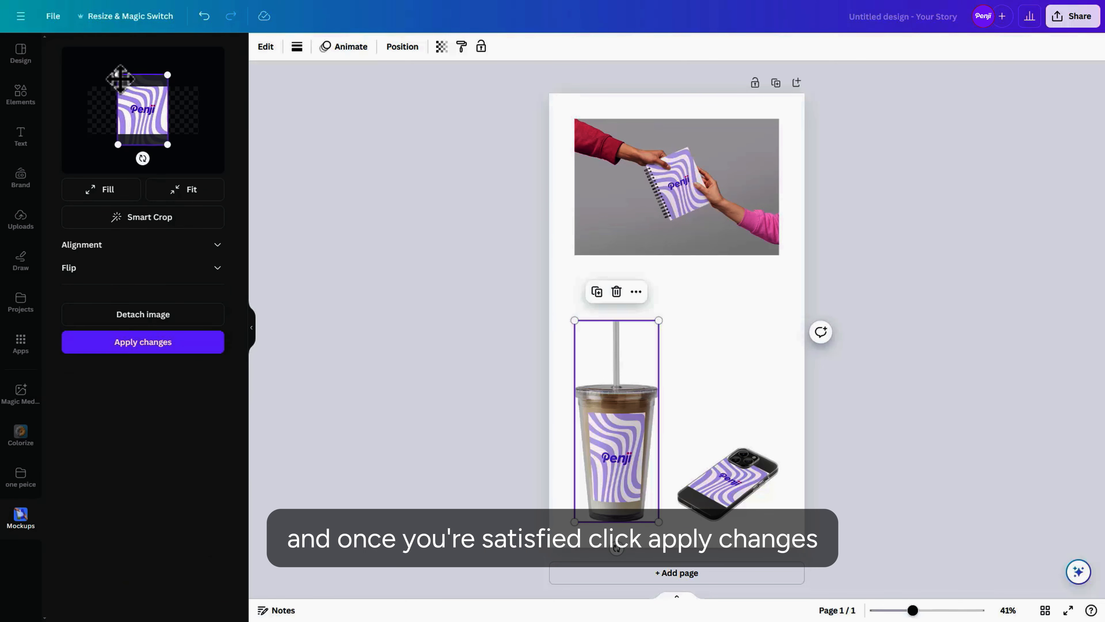
left_click(139, 341)
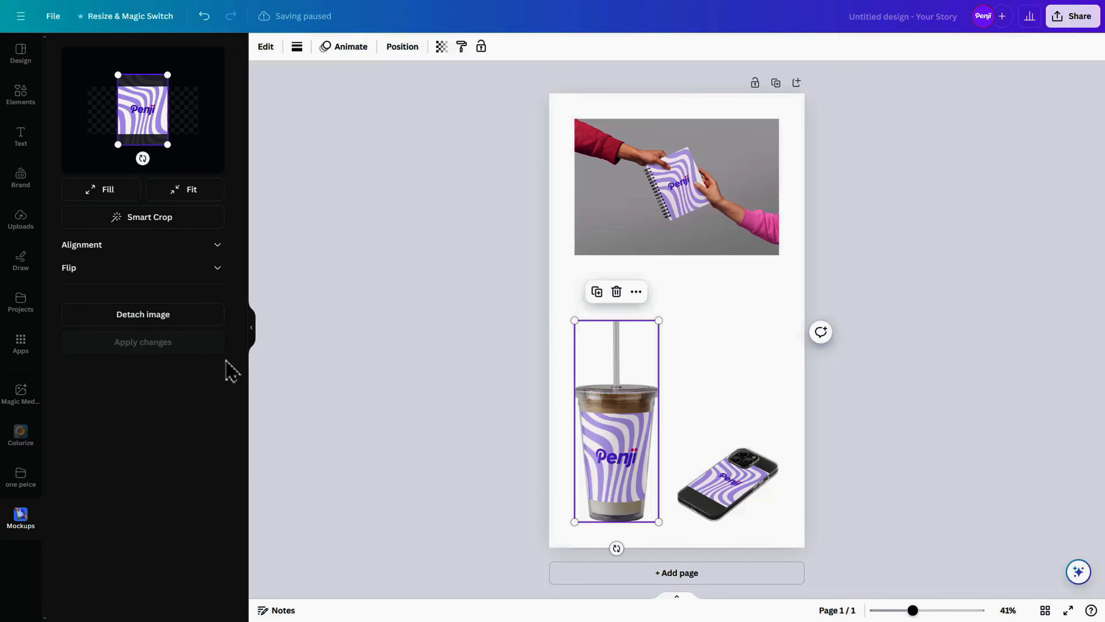
left_click(389, 408)
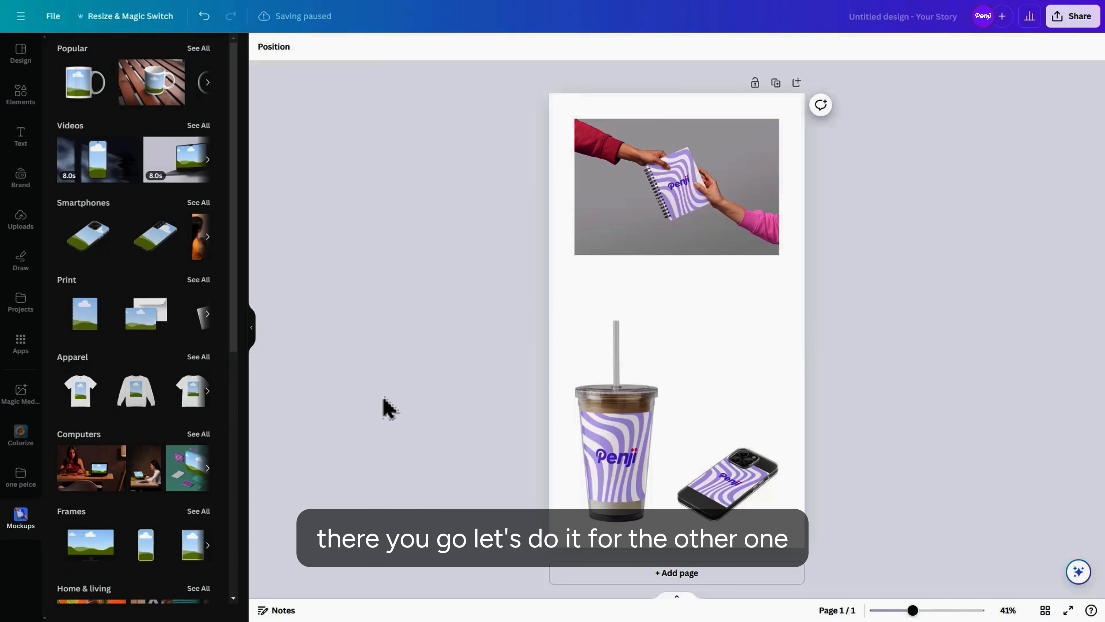
Step: Stretch the Penji design inside the phone case mockup so it covers the whole case, and apply the change
left_click(731, 487)
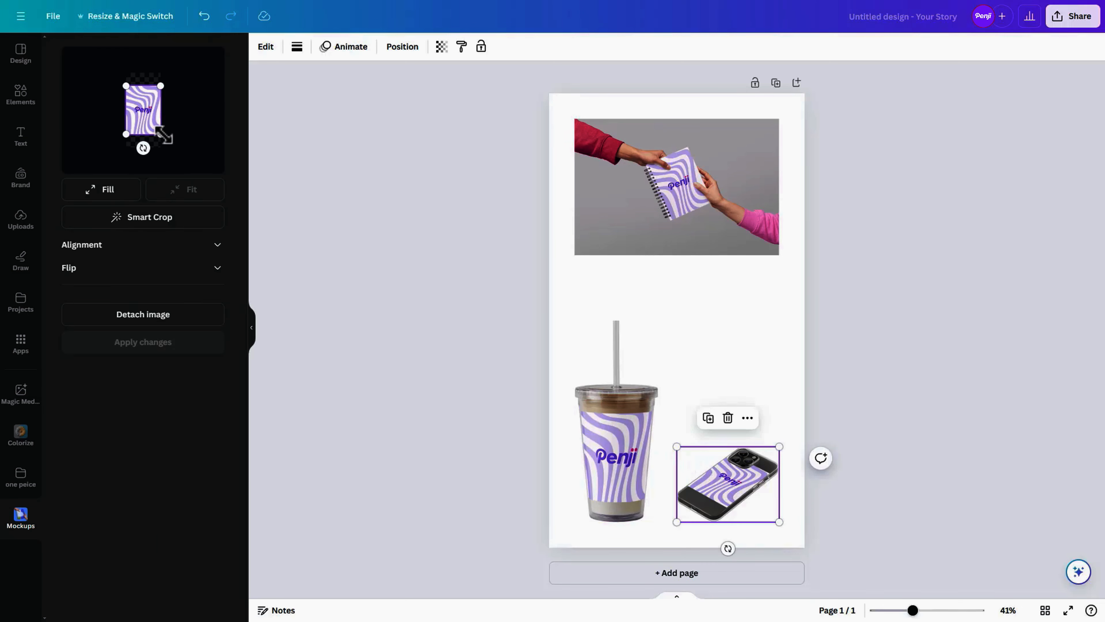
left_click_drag(164, 136, 173, 145)
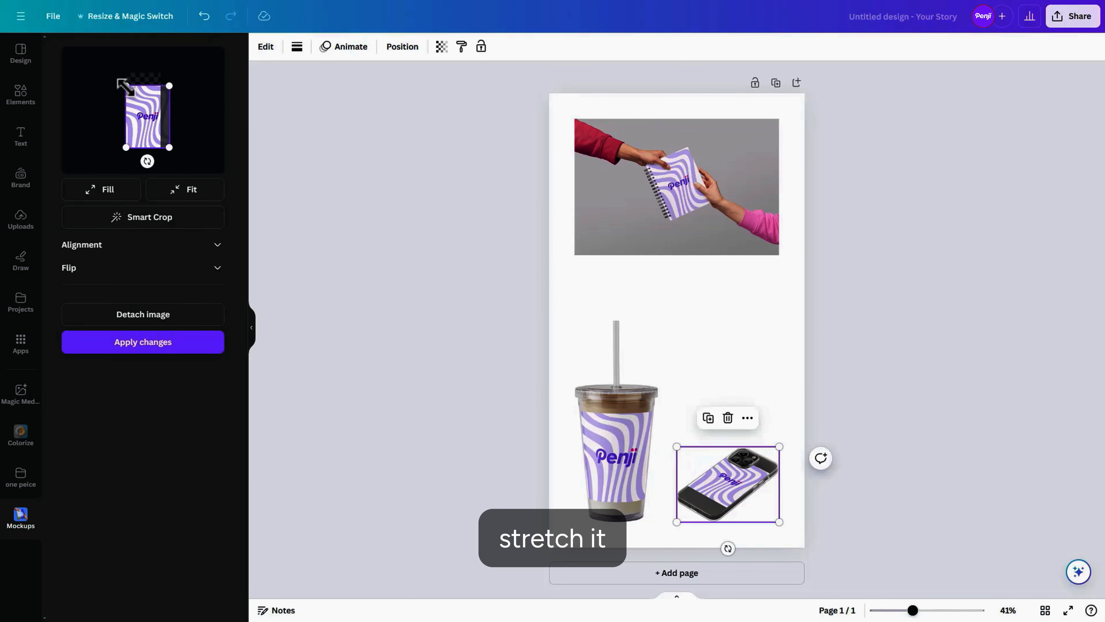
left_click_drag(126, 86, 114, 73)
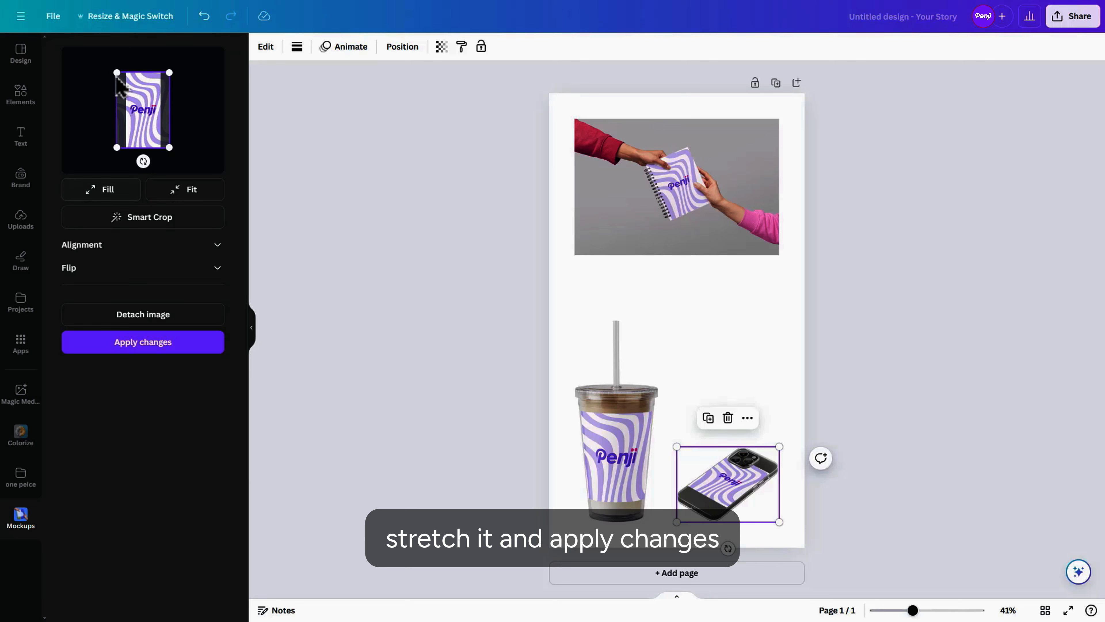
left_click(139, 341)
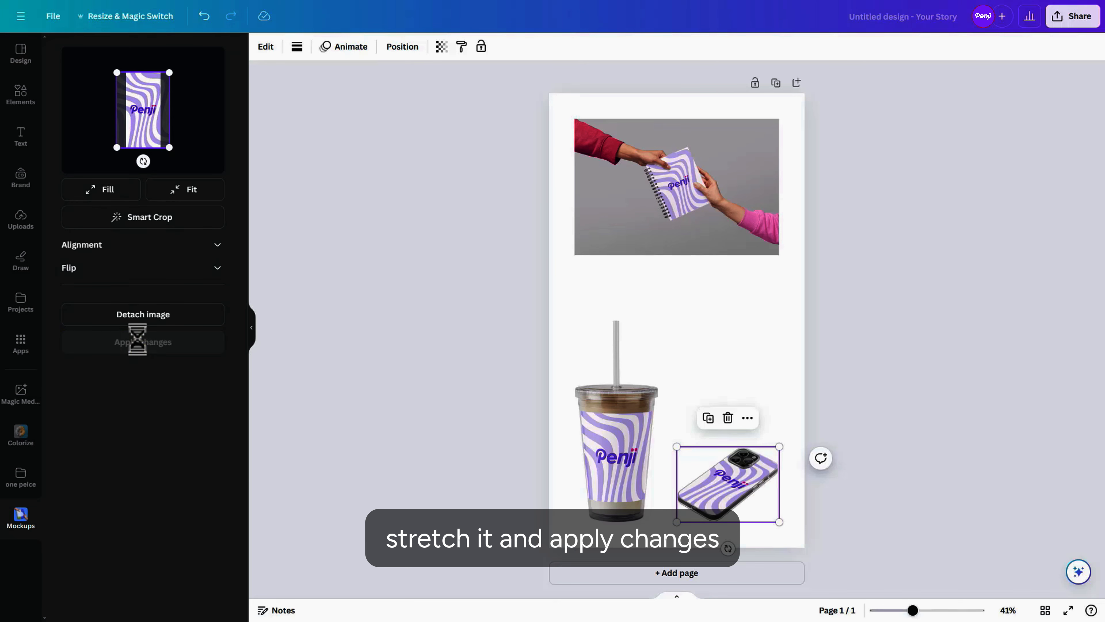
left_click(367, 445)
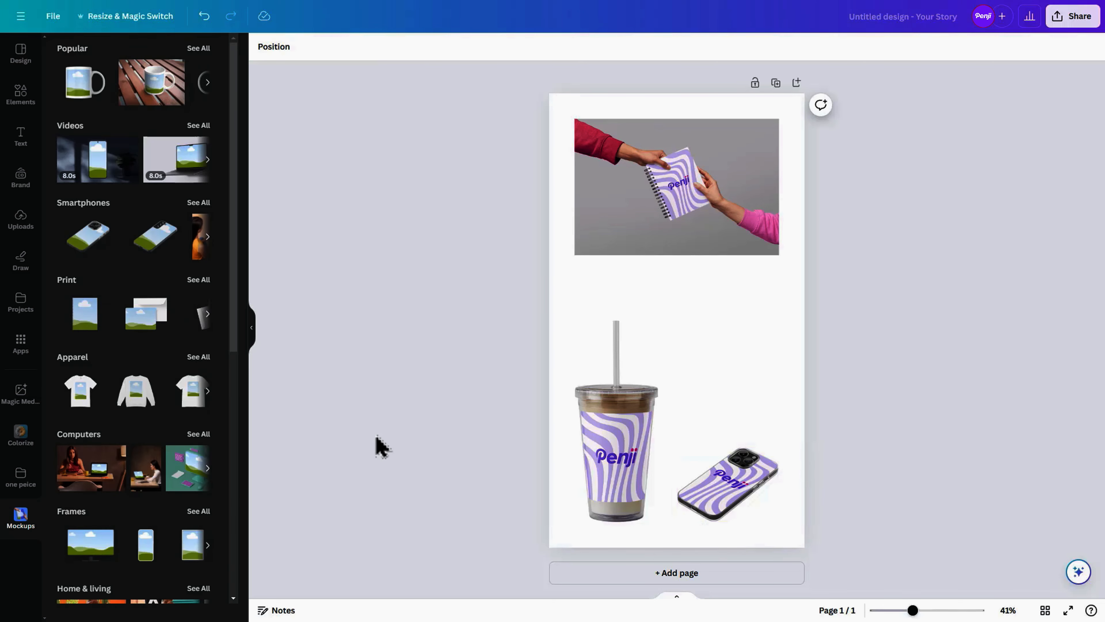
Step: Shrink the tumbler slightly, tilt it a little counter-clockwise and reposition it just beside the phone case
left_click(609, 462)
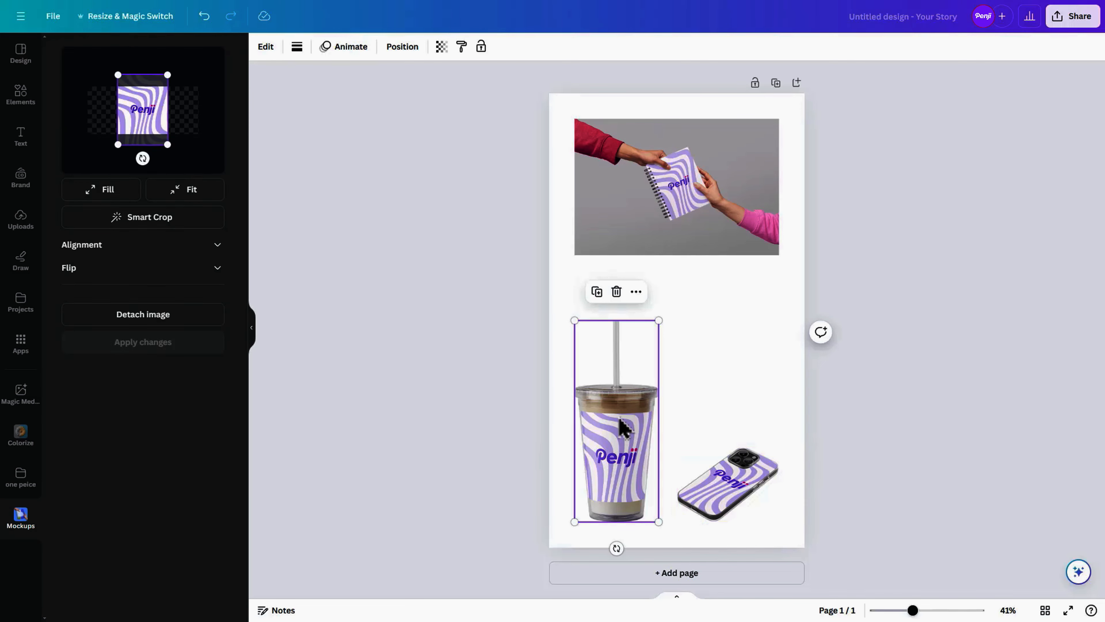
left_click_drag(656, 326, 647, 350)
left_click_drag(613, 549, 638, 550)
left_click_drag(625, 506, 637, 470)
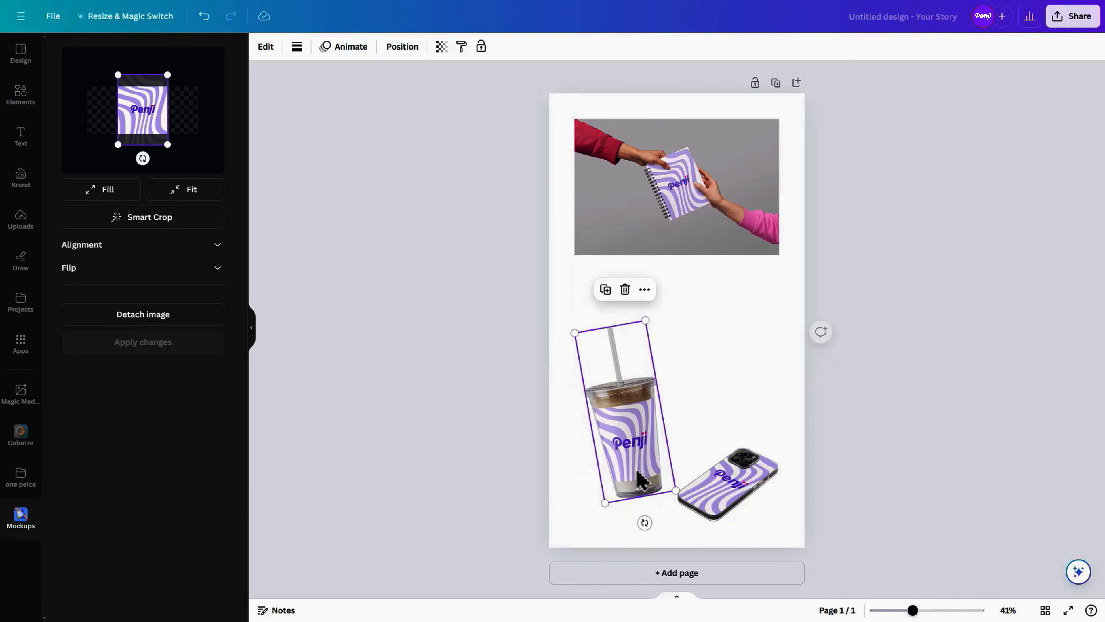
Step: Bring up the uploaded images and delete the notebook mockup with the two hands from the page
left_click(687, 244)
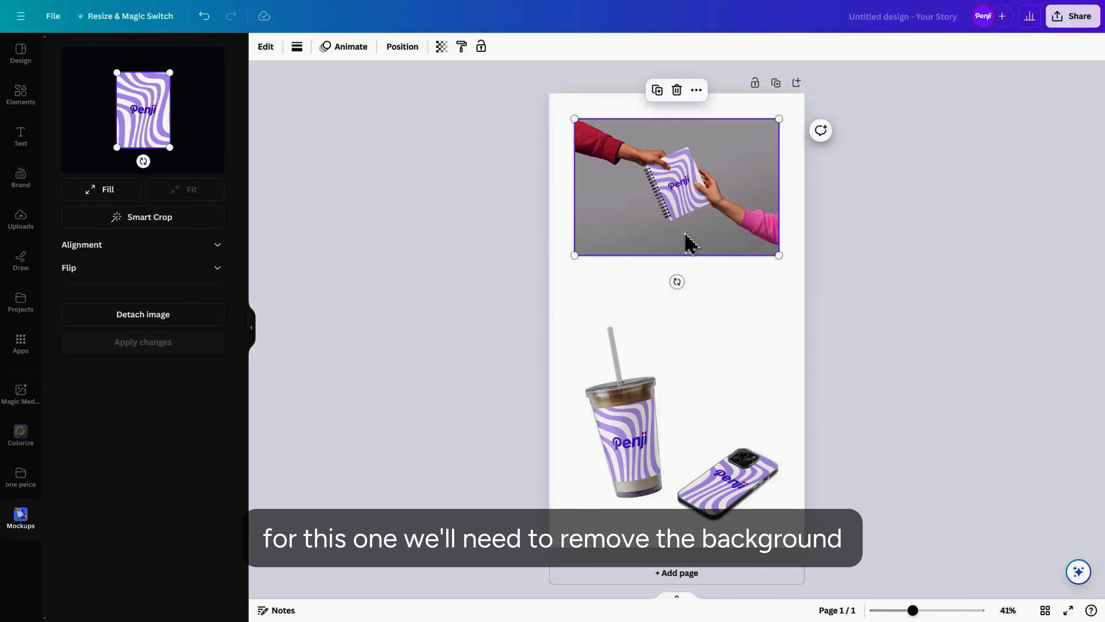
left_click(475, 267)
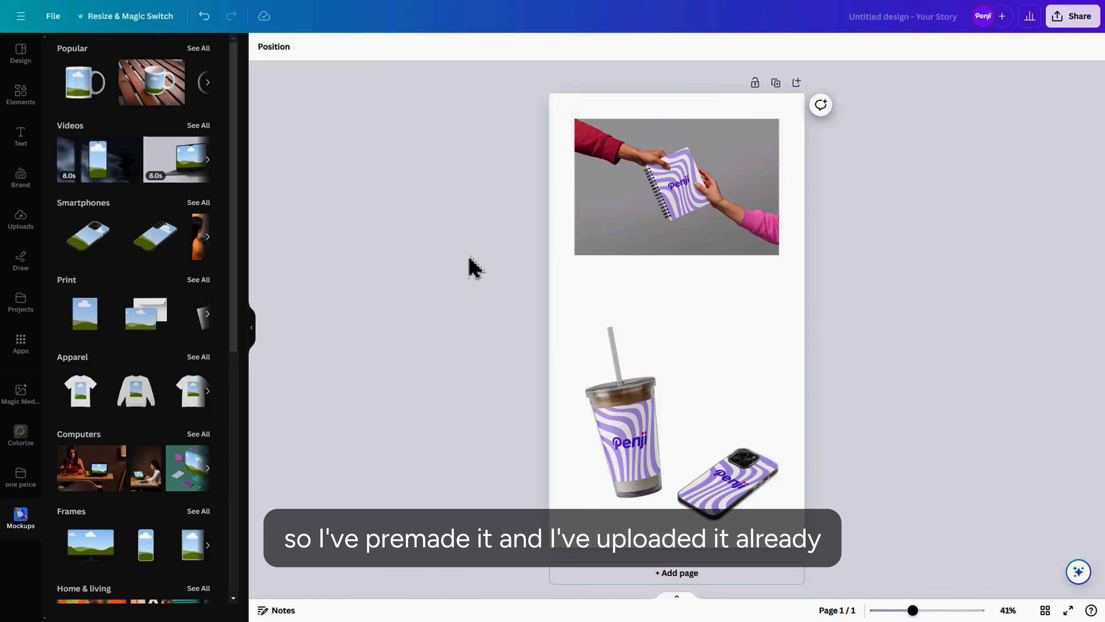
left_click(21, 220)
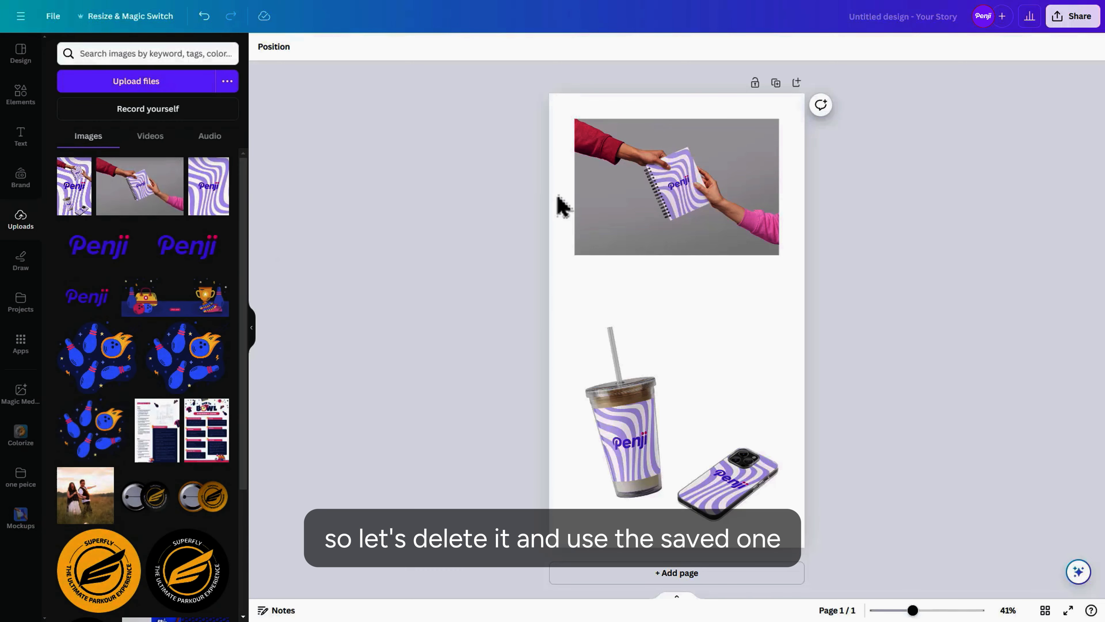
left_click(625, 202)
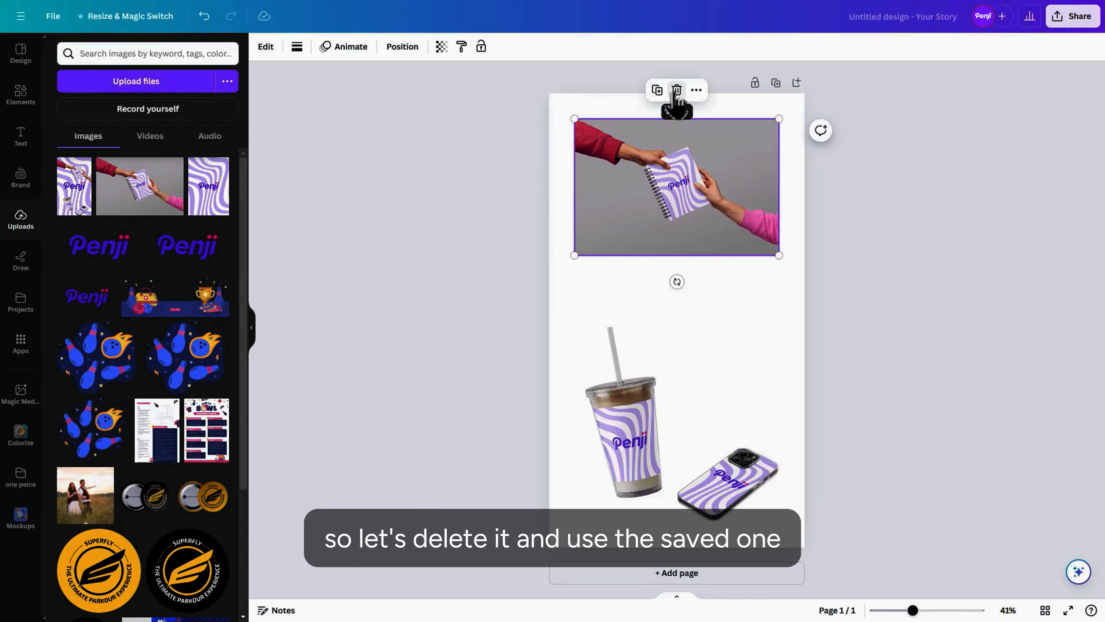
left_click(677, 90)
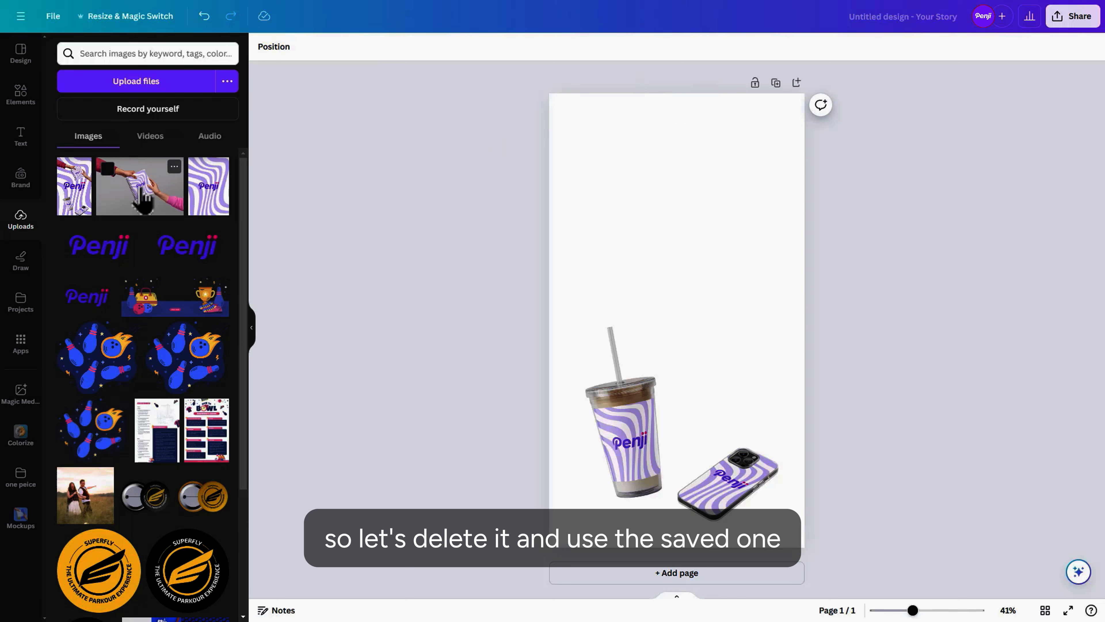
Step: Place the uploaded picture of hands holding the Penji notebook at the page's top edge and enlarge it to the full page width
left_click_drag(144, 200, 678, 158)
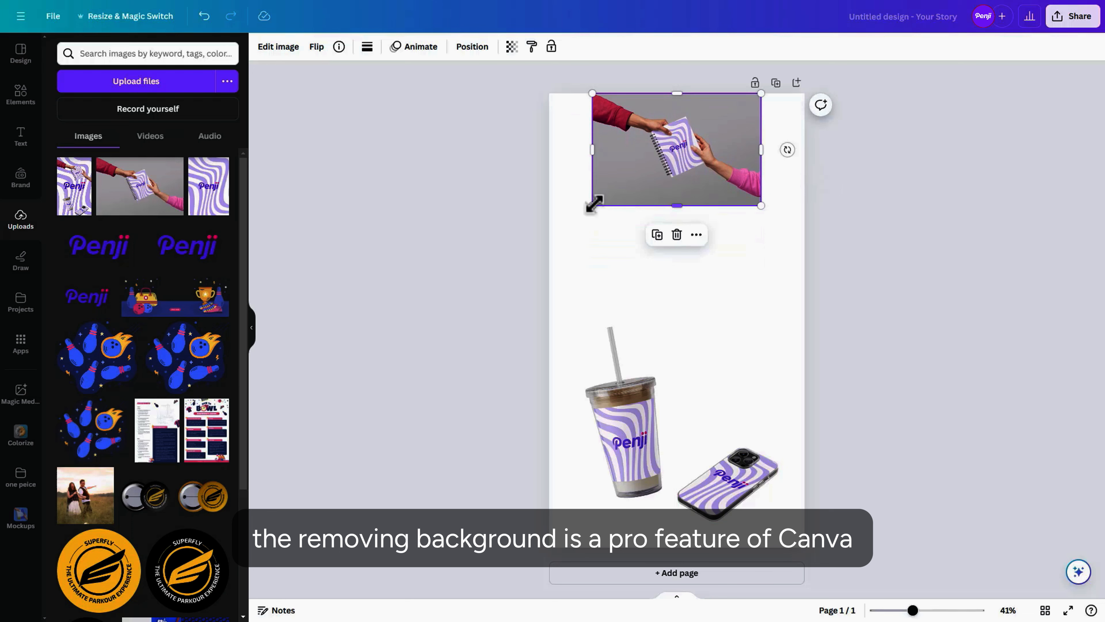
left_click_drag(593, 205, 549, 235)
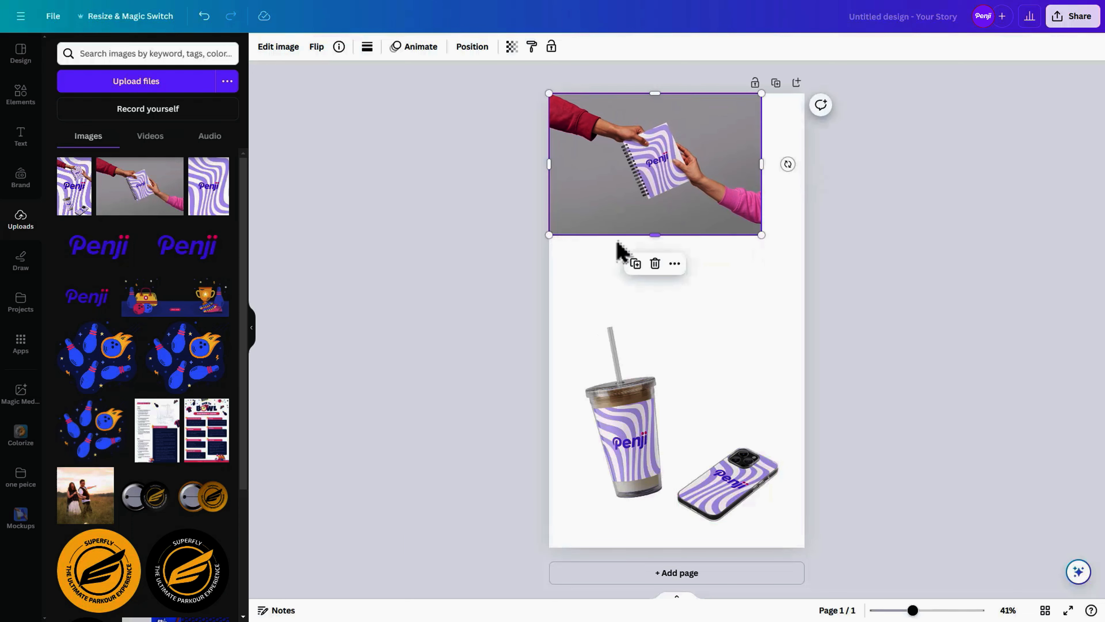
left_click_drag(759, 237, 795, 281)
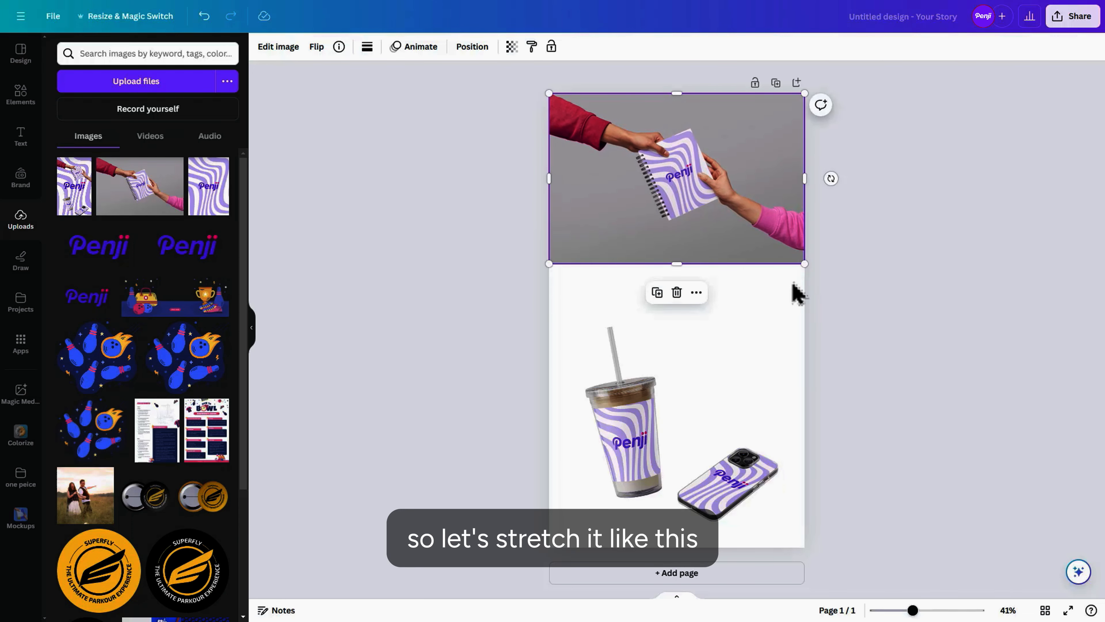
Step: Remove the grey background from the notebook picture with BG Remover
left_click(292, 49)
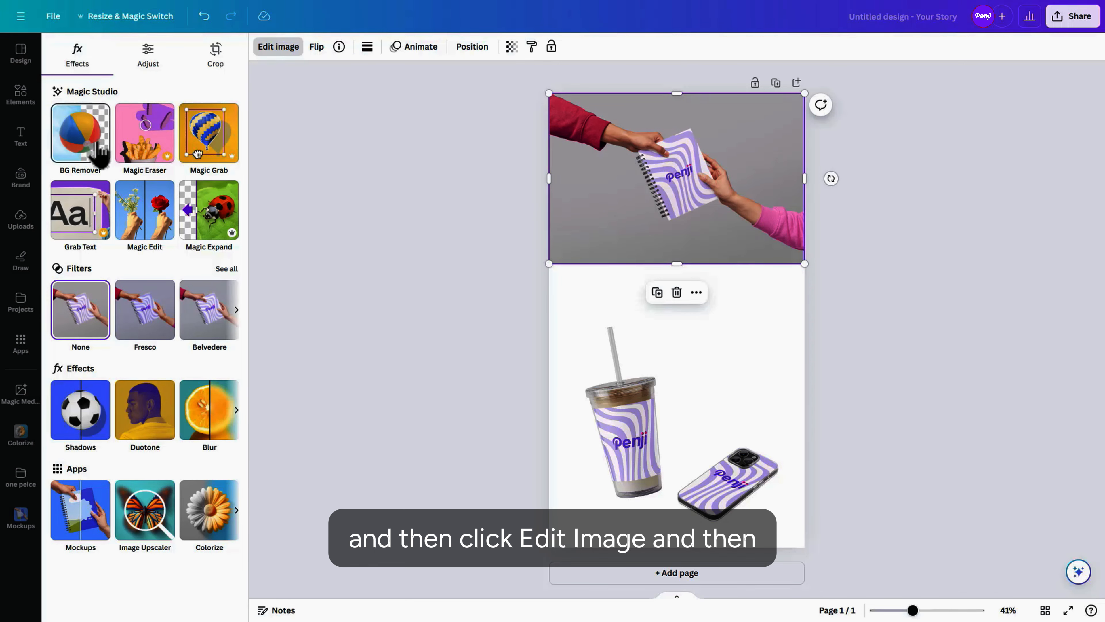
left_click(111, 150)
left_click(332, 206)
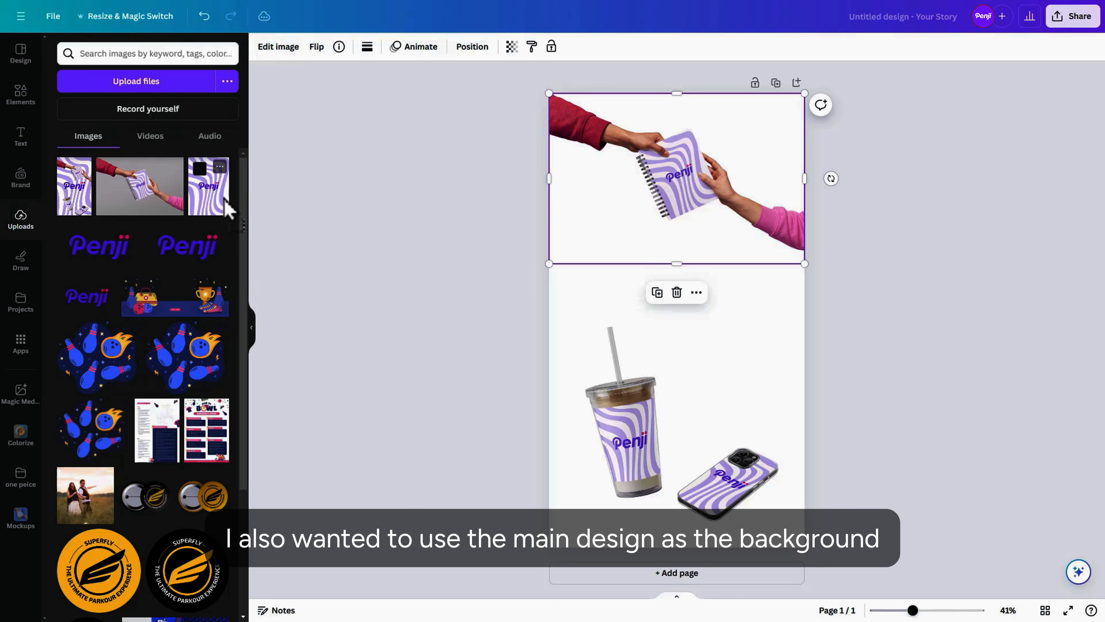
Step: Add the uploaded purple wavy Penji design, enlarge it to cover the whole page and centre it horizontally
left_click_drag(228, 209, 638, 217)
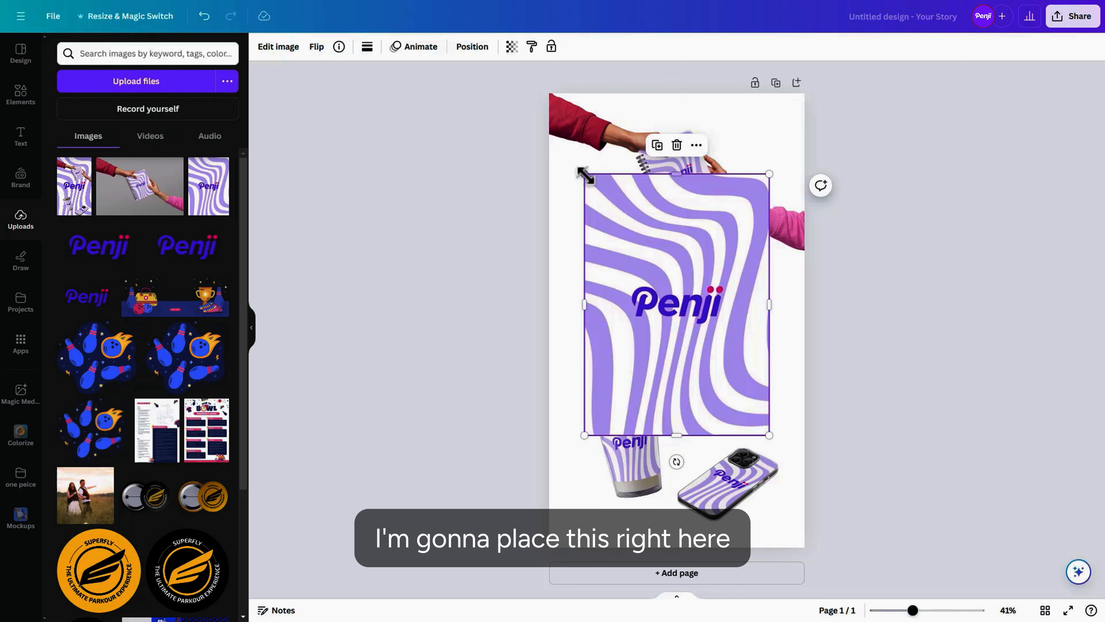
left_click_drag(585, 174, 527, 93)
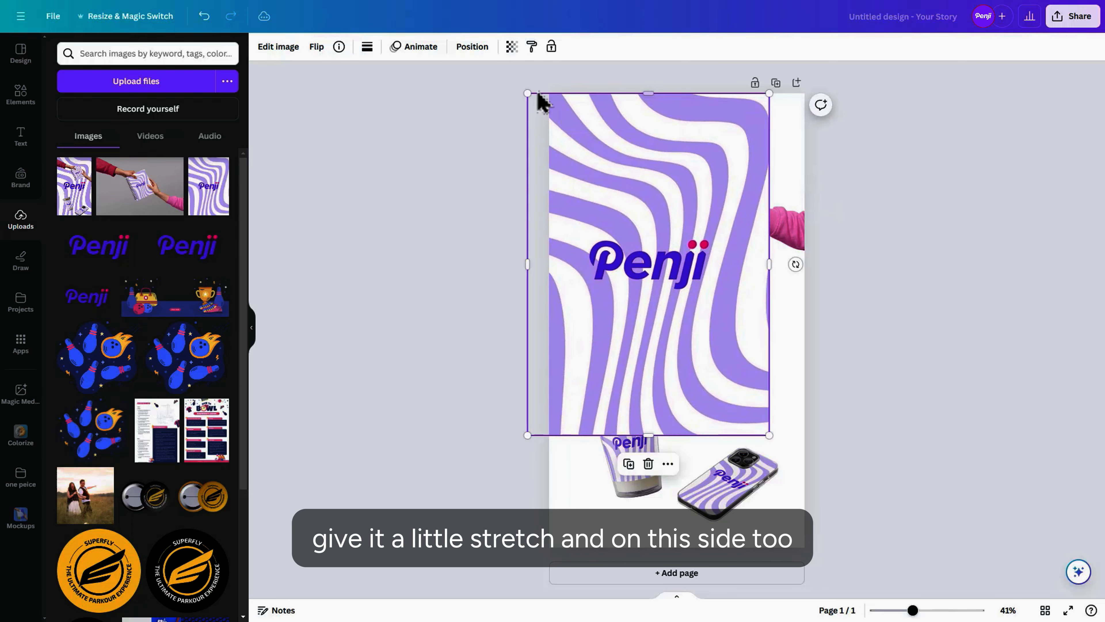
left_click_drag(767, 437, 844, 549)
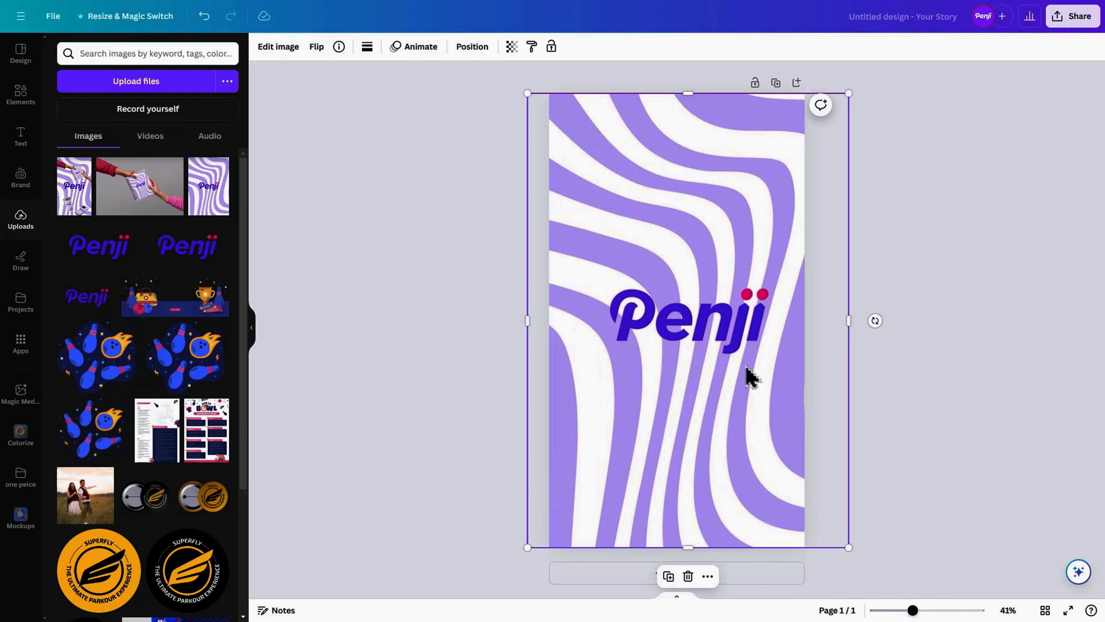
left_click_drag(747, 376, 738, 365)
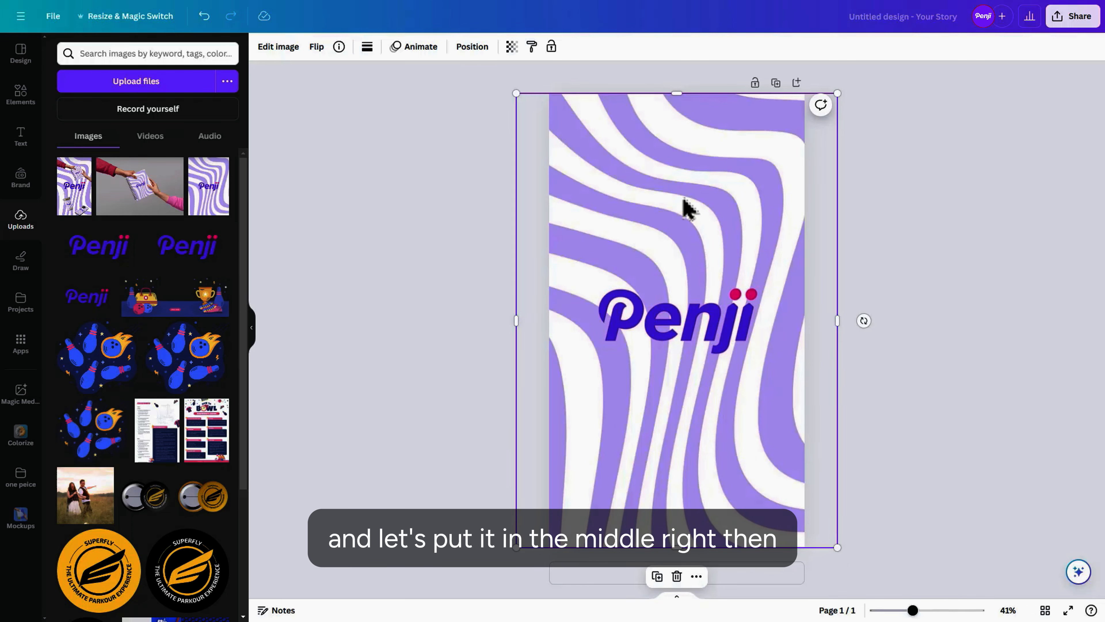
Step: Send the full-page Penji design to the back, behind the notebook, tumbler and phone case
right_click(688, 208)
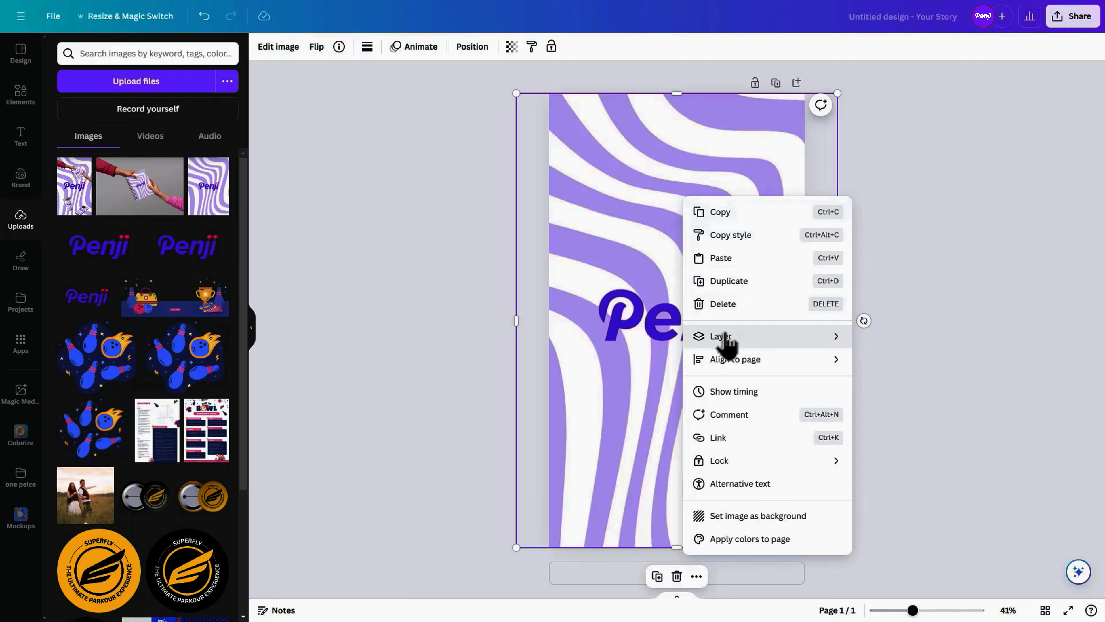
mouse_move(725, 342)
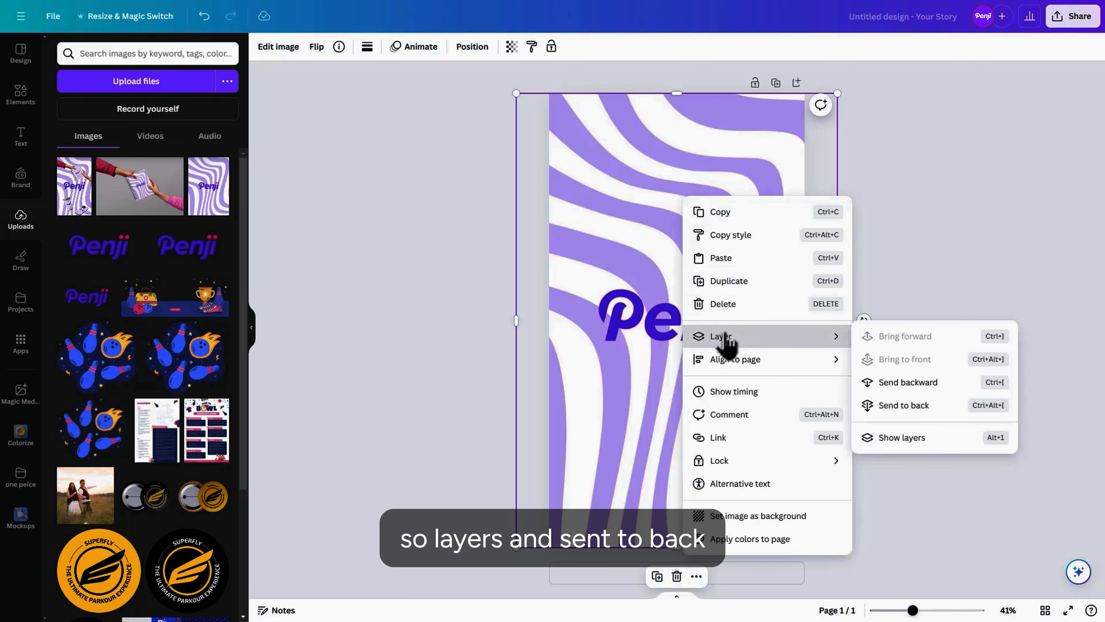
left_click(885, 407)
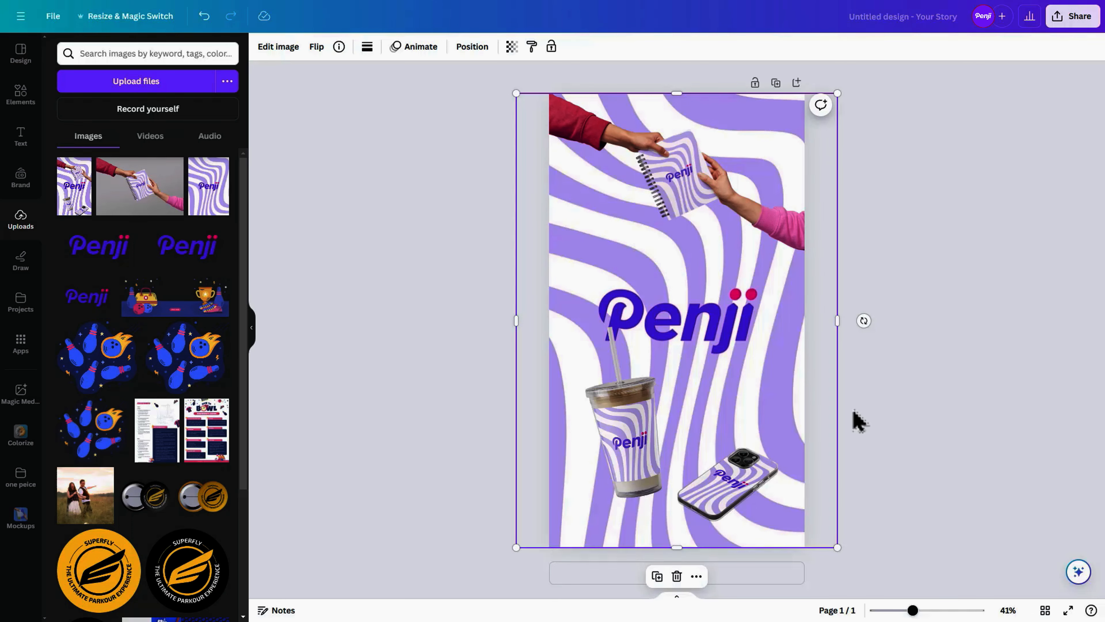
Step: Move the tumbler slightly down and towards the page's left edge, then deselect it and collapse the uploads list
left_click(655, 437)
left_click_drag(637, 432, 627, 440)
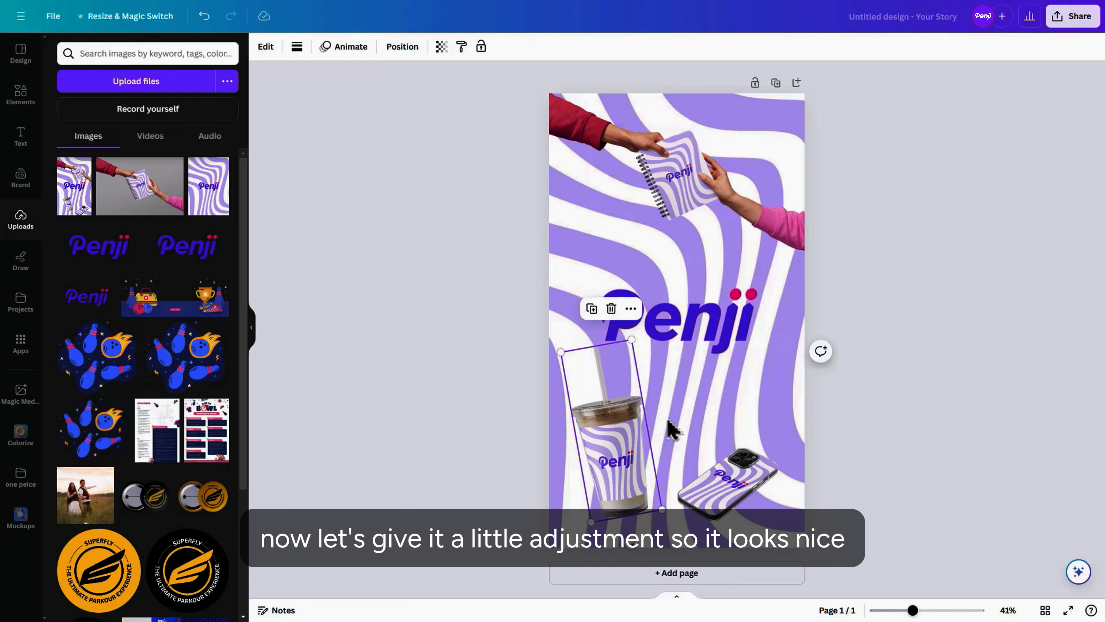
left_click(872, 326)
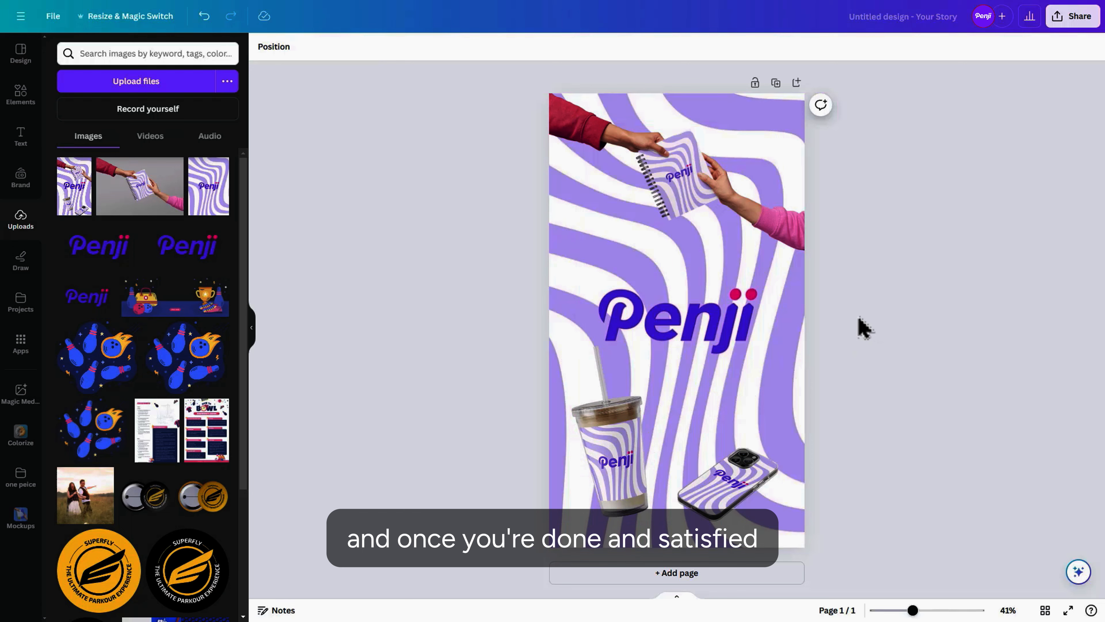
left_click(254, 331)
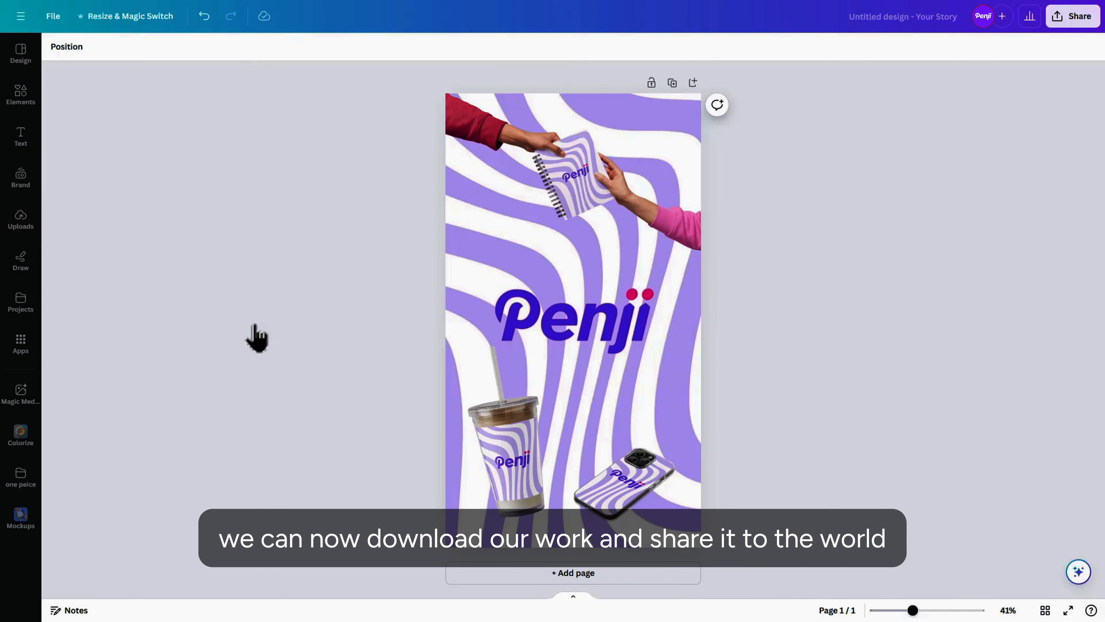